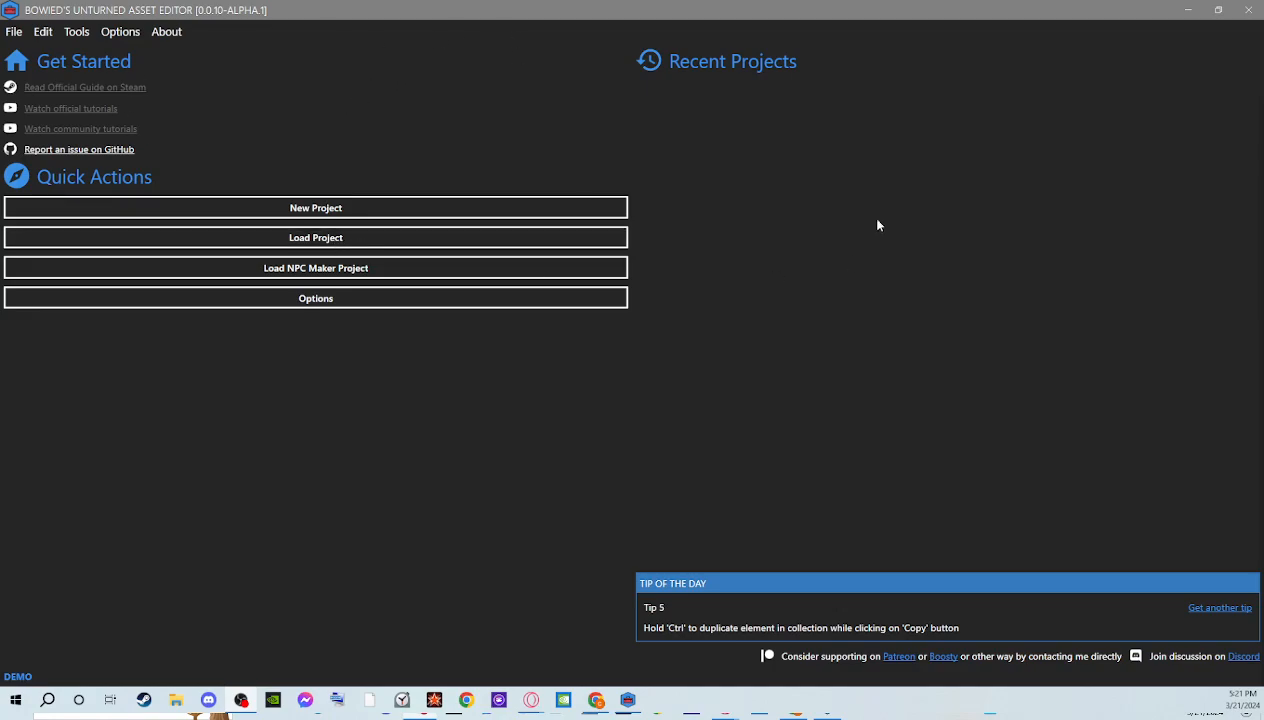
Create a new project named "Test 1" using the NPCs preset
click(307, 208)
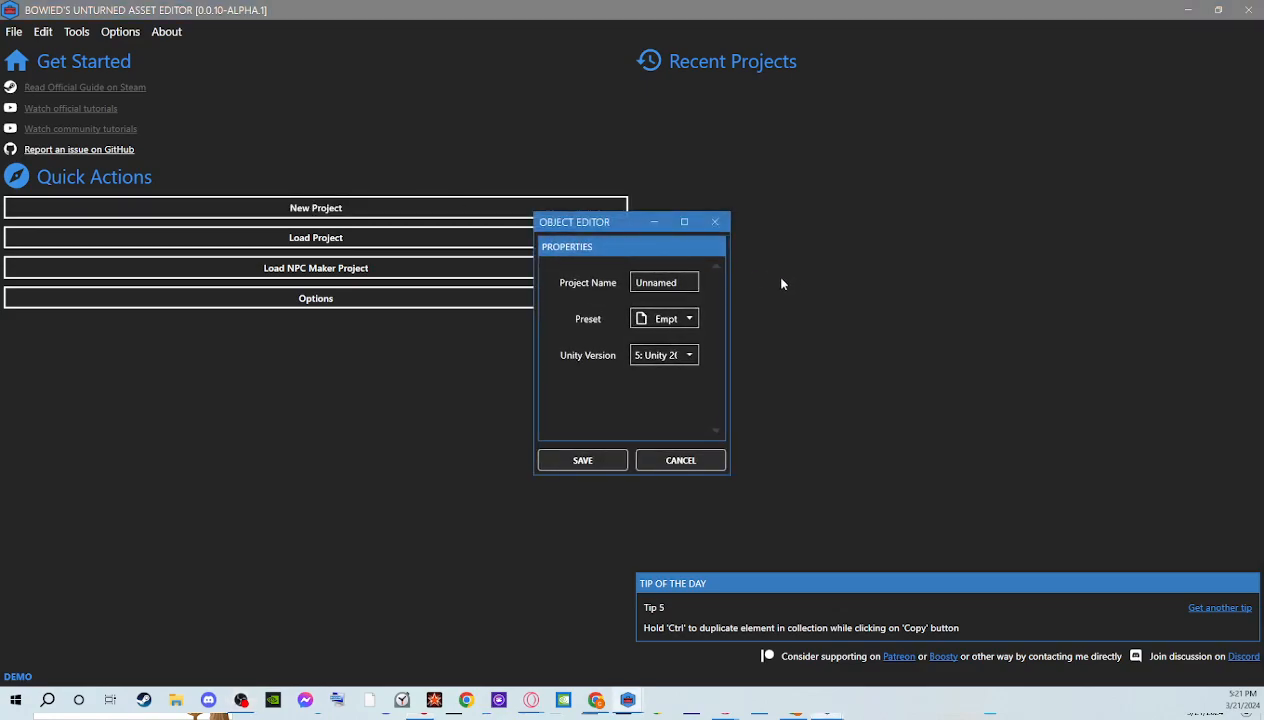
double_click(667, 284)
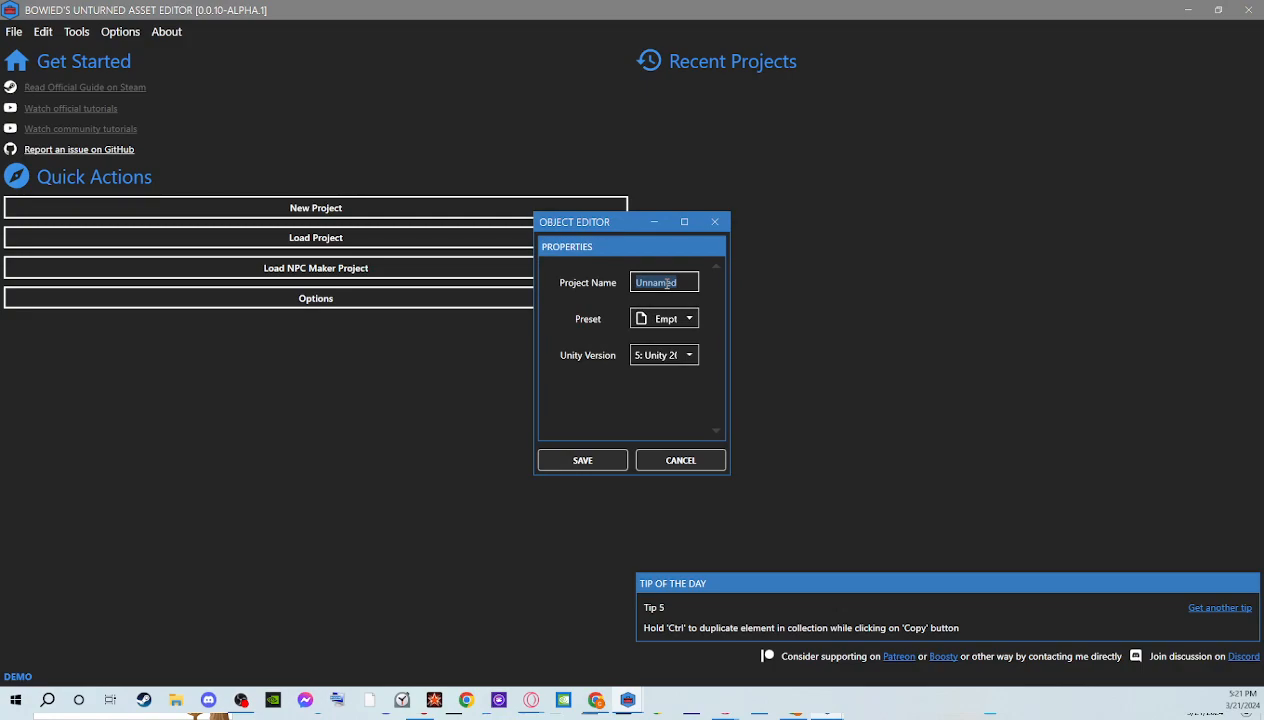
text(Test 1)
click(690, 318)
click(665, 357)
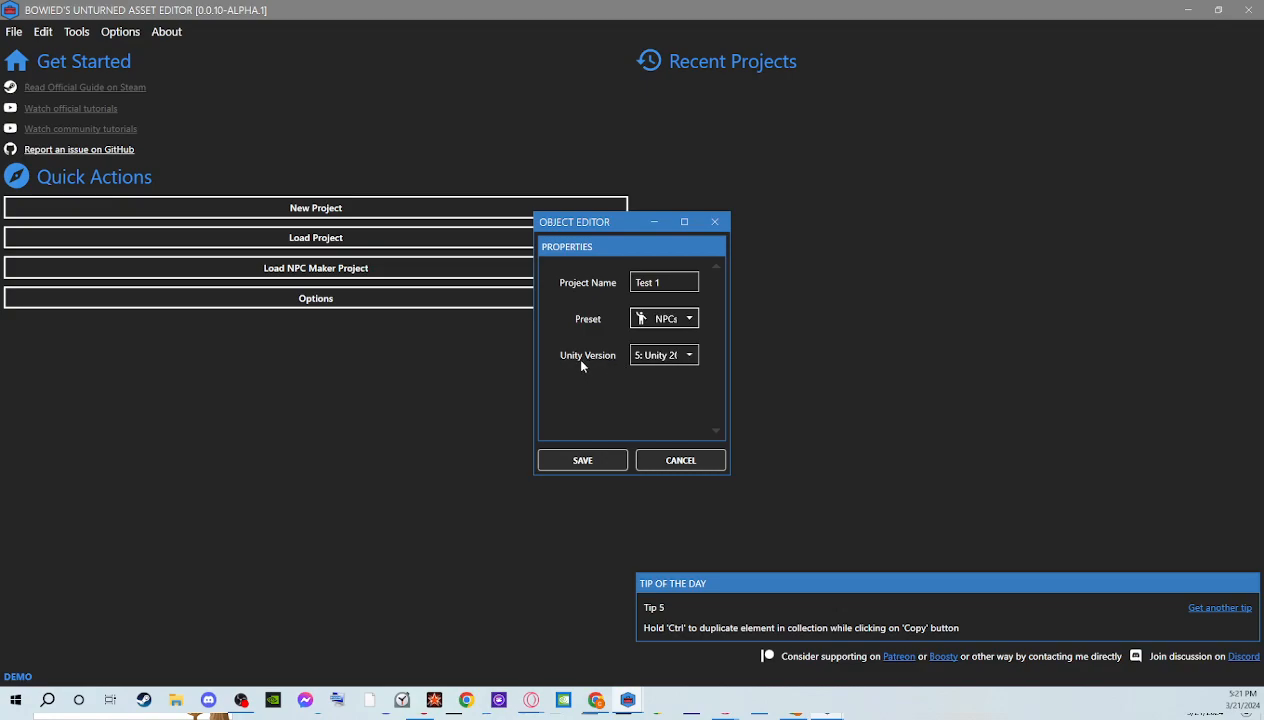
click(600, 455)
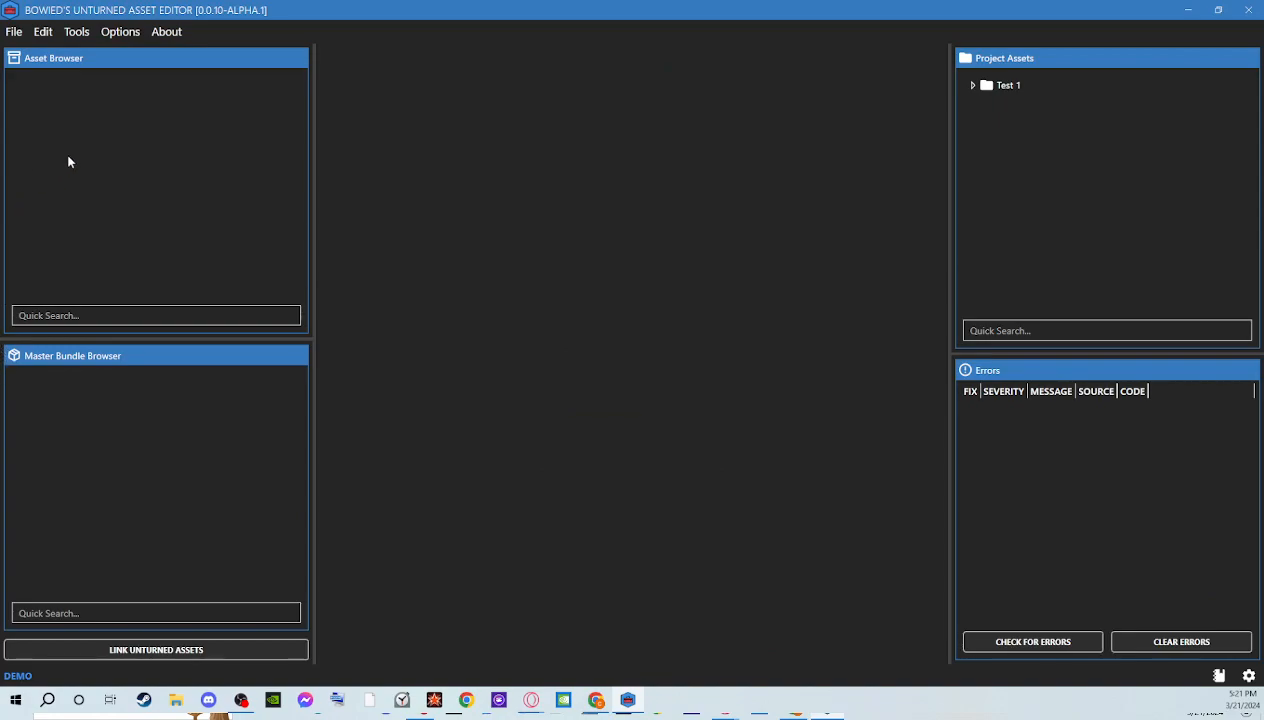
Save the project as "NPC test" in the Unturned folder under Videos
click(13, 34)
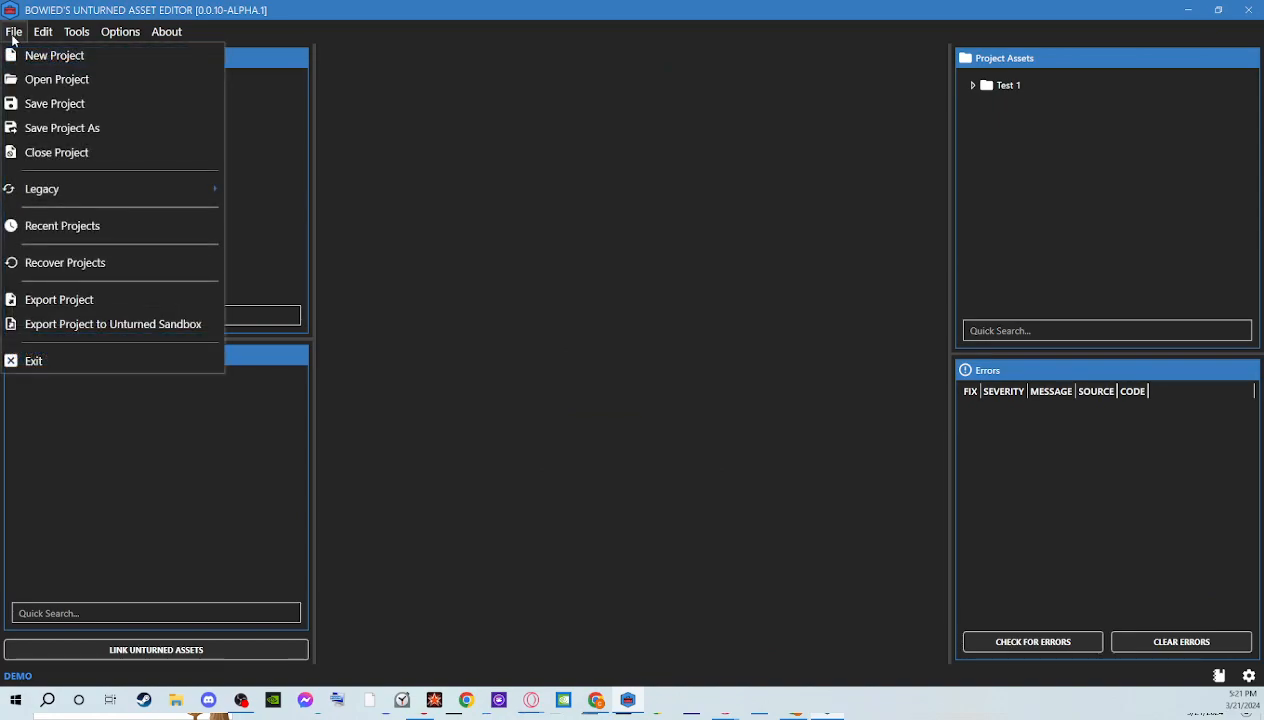
click(60, 127)
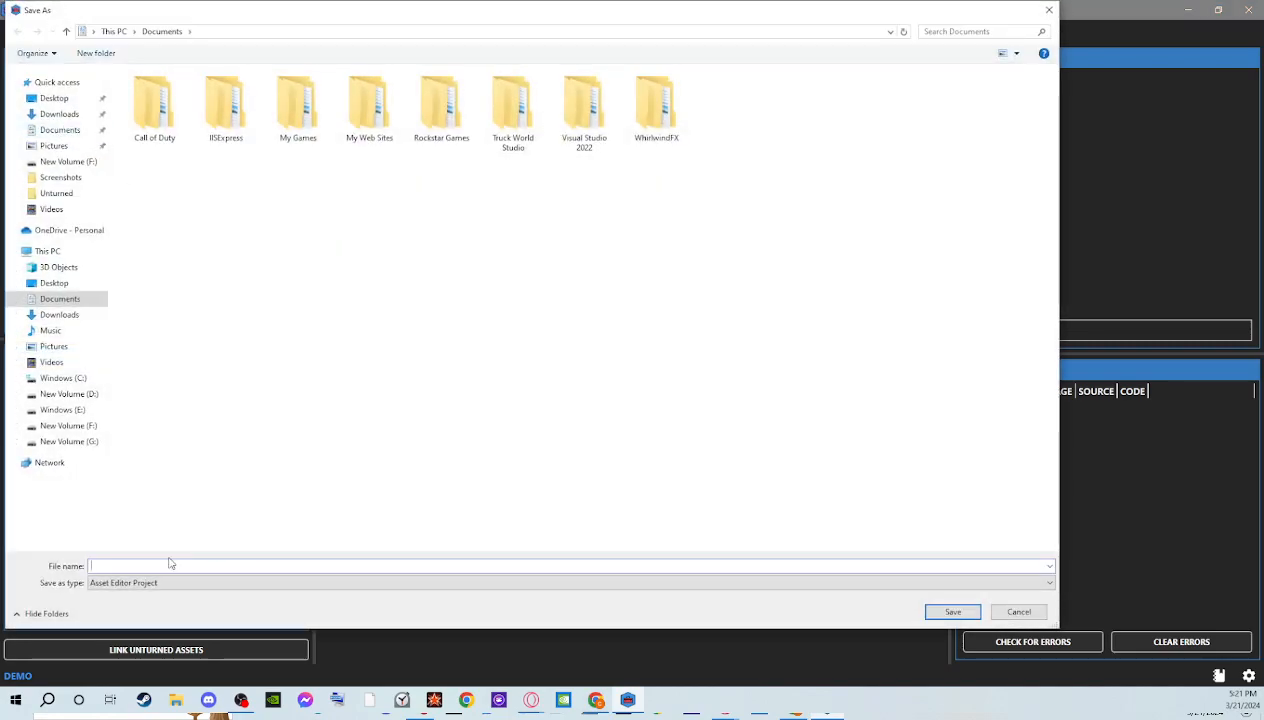
click(57, 193)
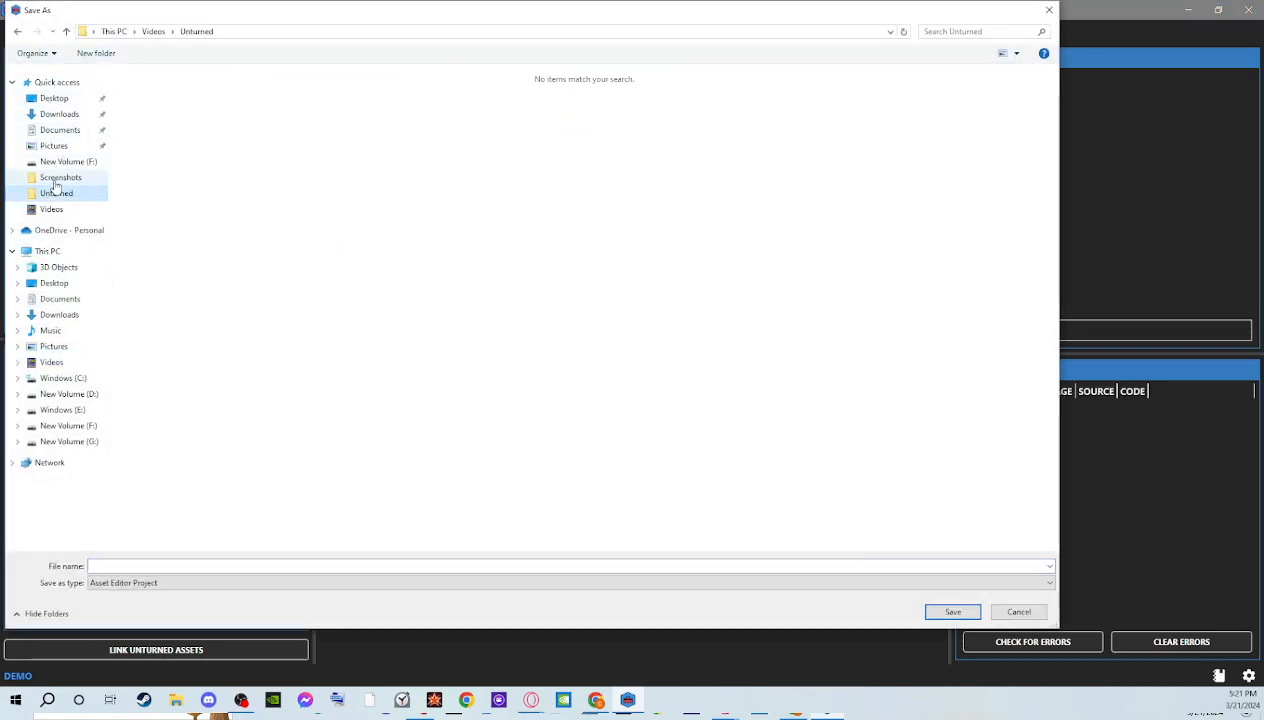
click(180, 565)
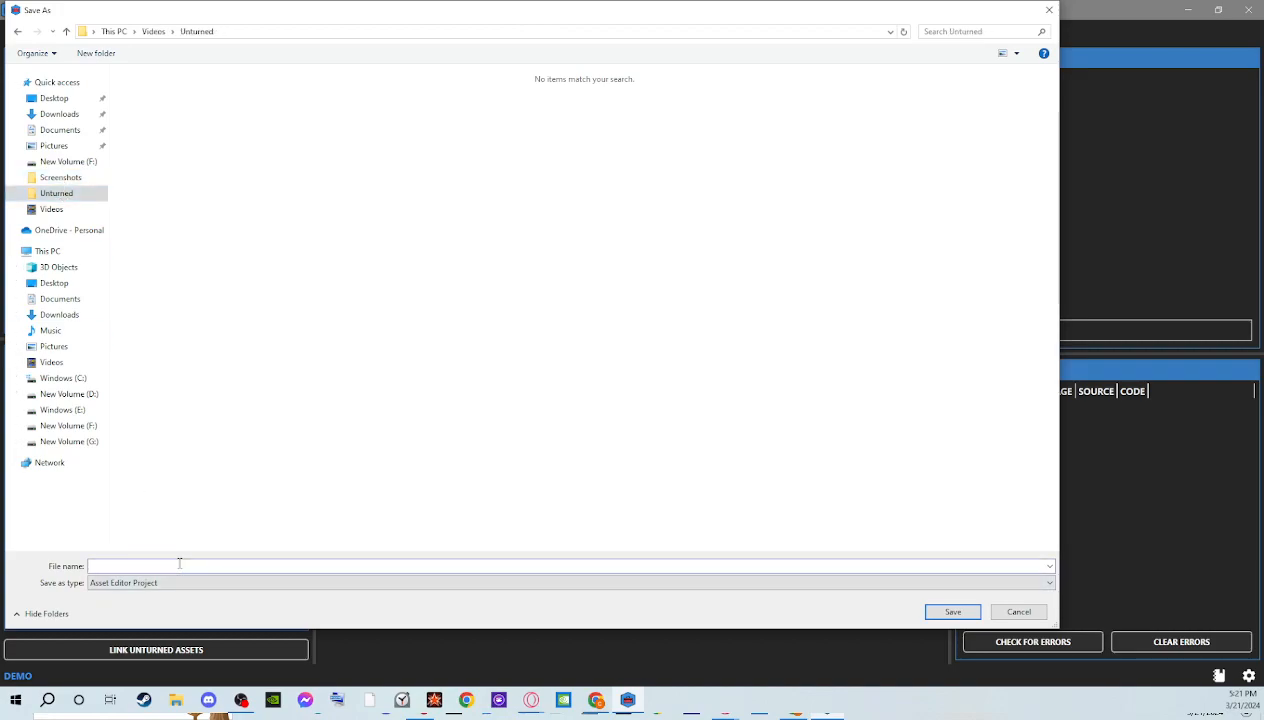
text(NPC test)
key(Return)
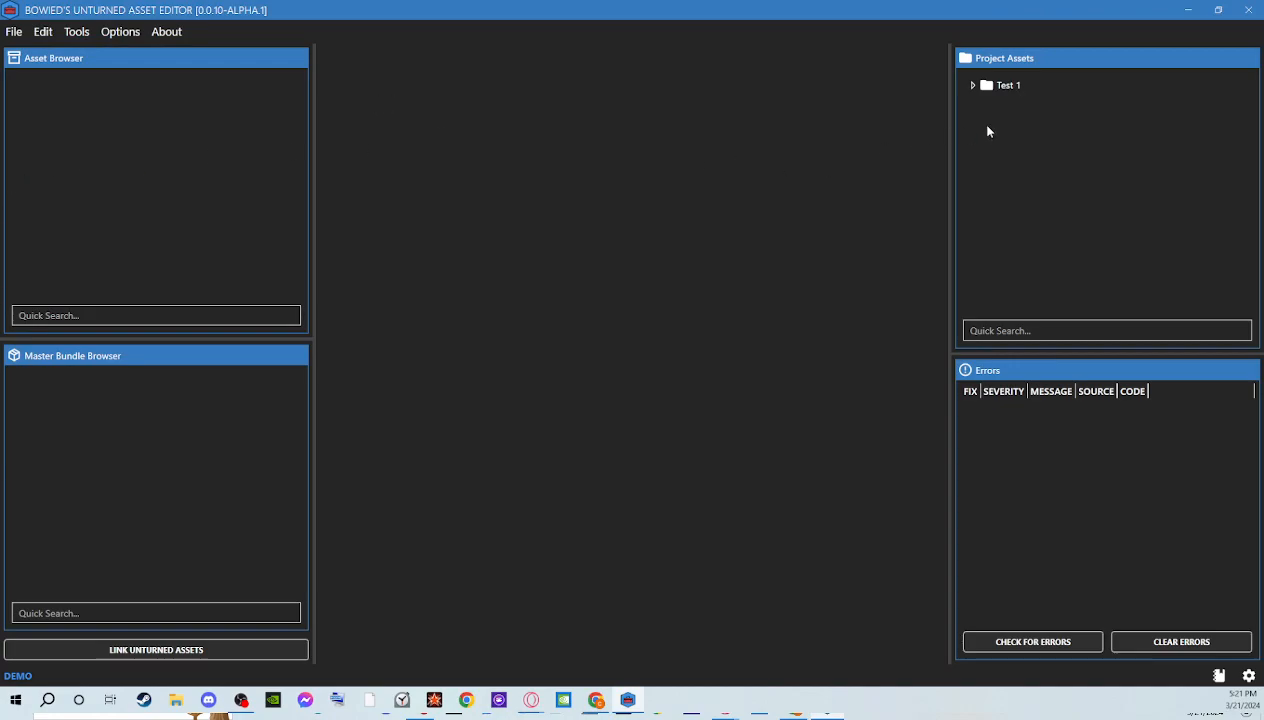
Add a new NPC character asset to the Characters folder inside the project's NPCs folder
double_click(986, 86)
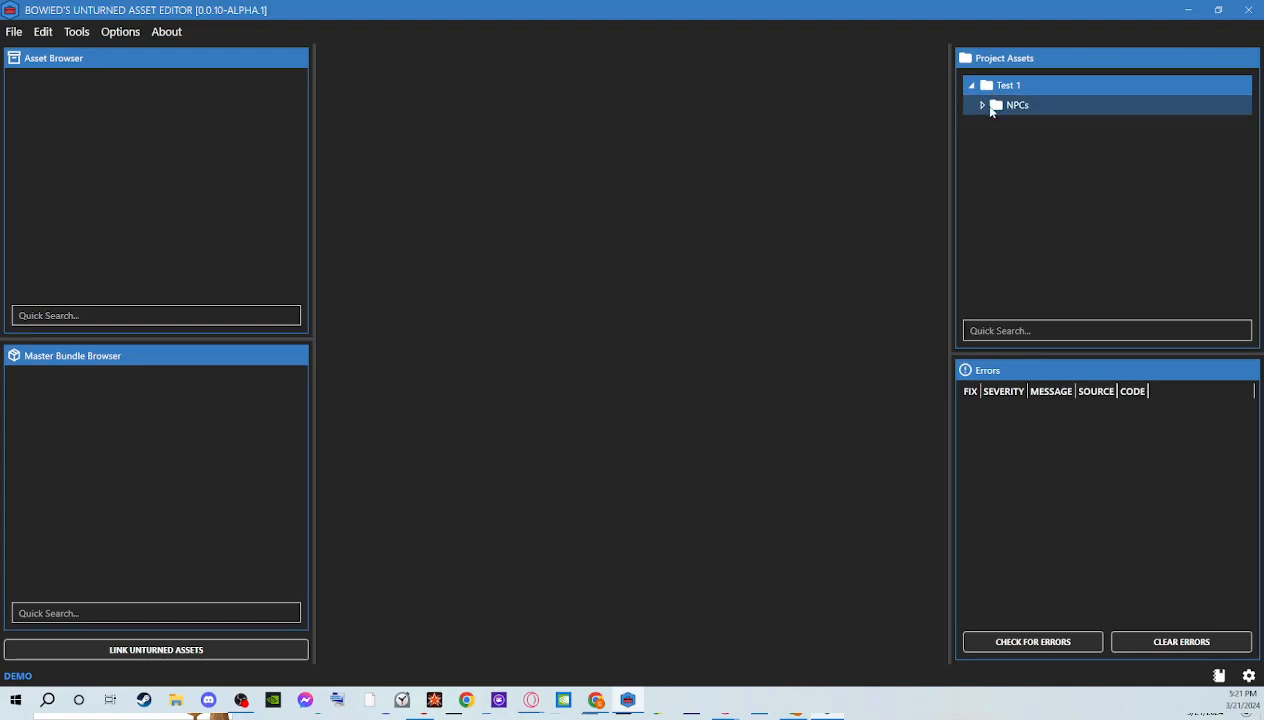
double_click(994, 106)
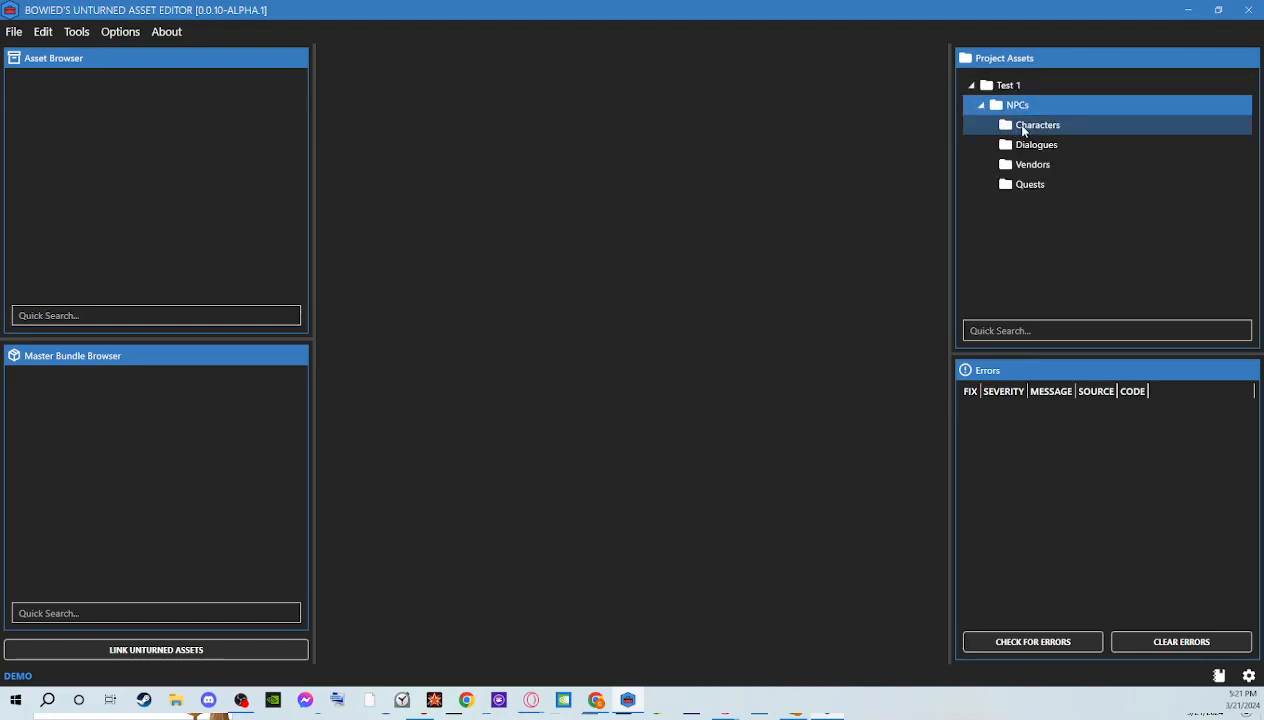
click(1022, 128)
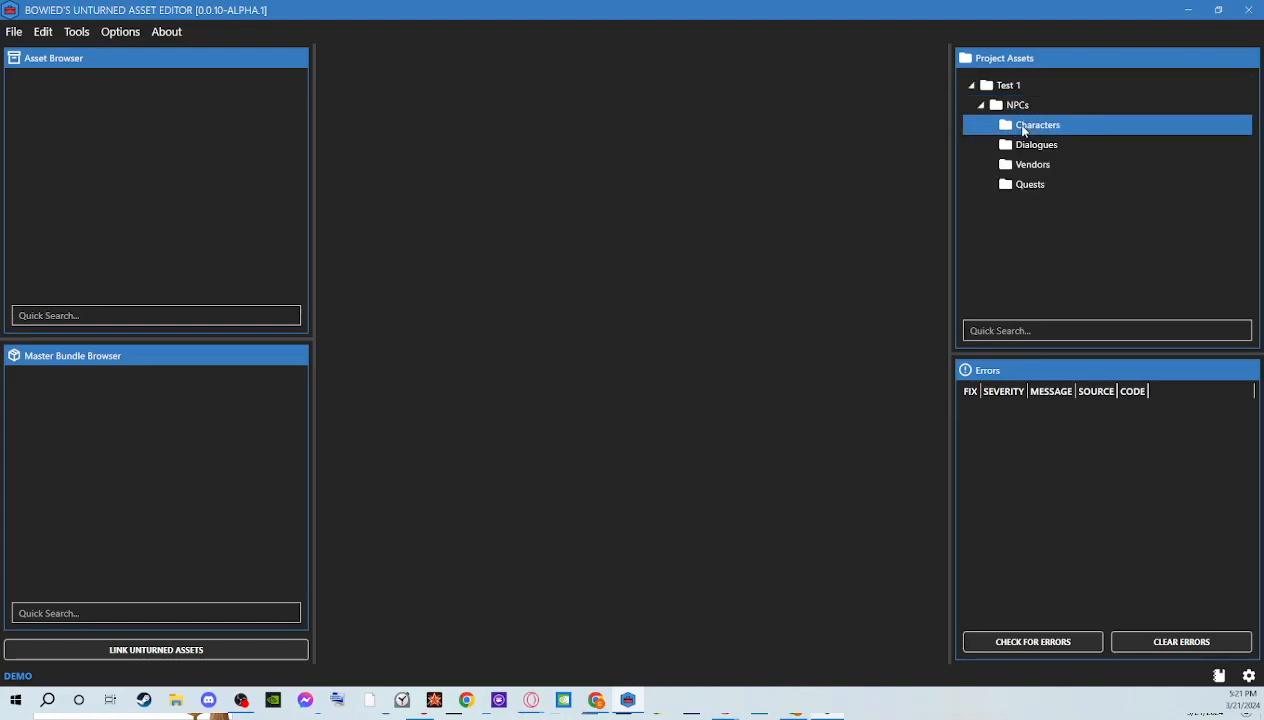
right_click(1022, 130)
mouse_move(1044, 140)
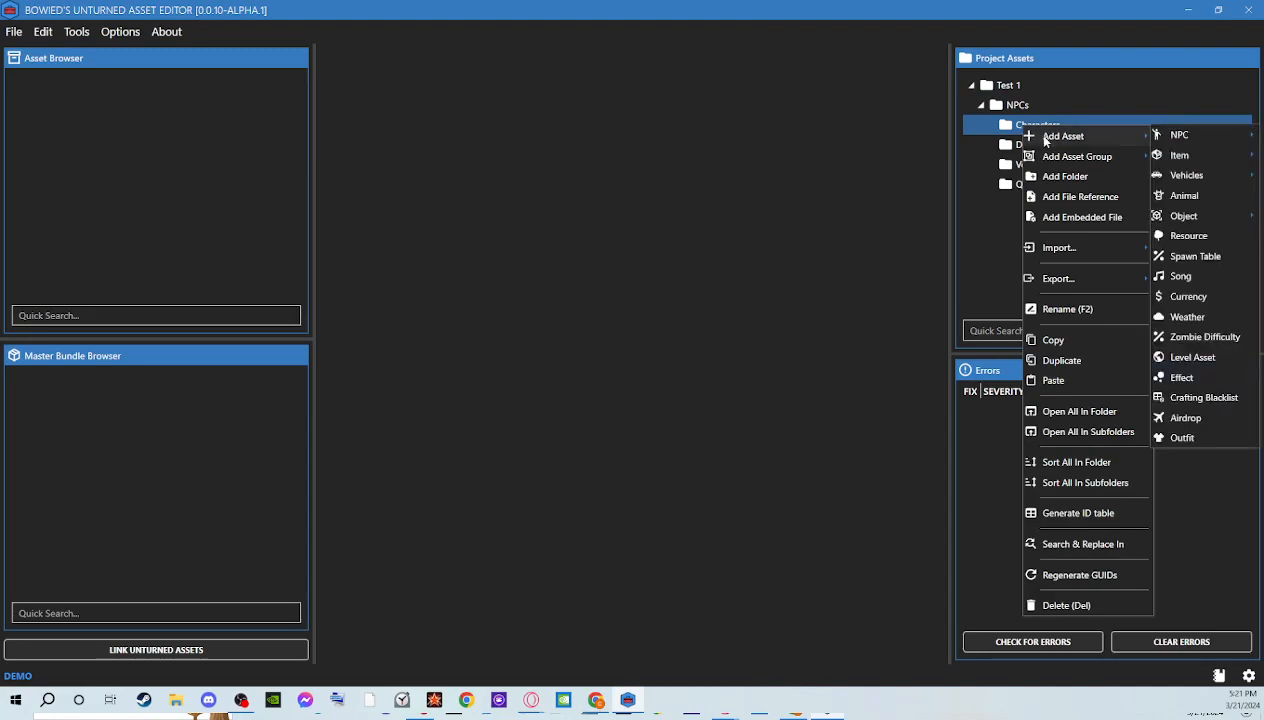
mouse_move(1178, 147)
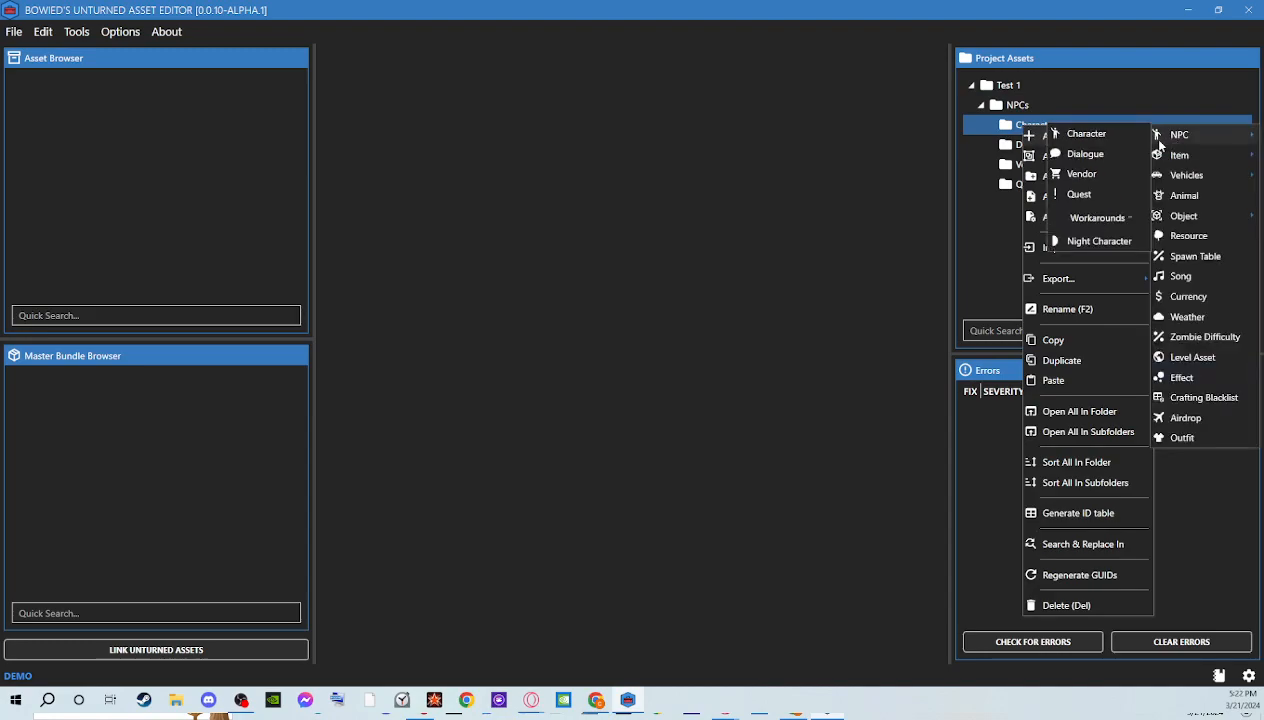
click(1111, 136)
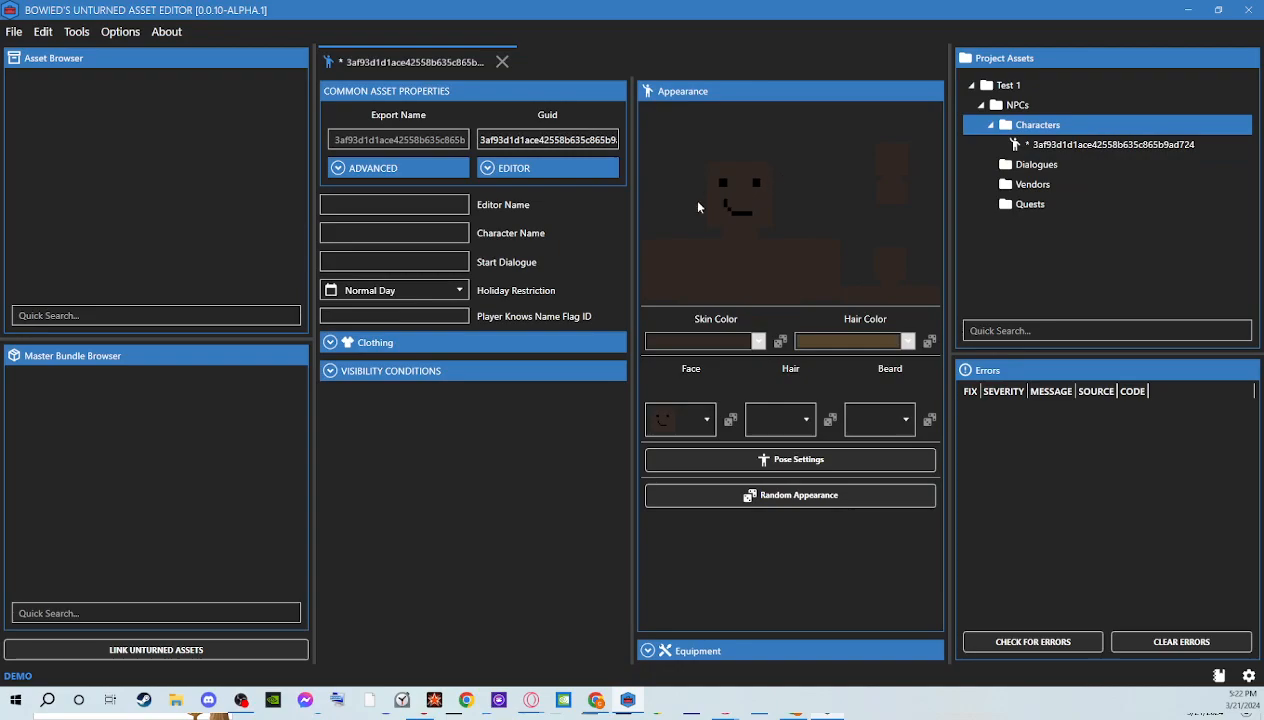
Widen the character editor, and set the export name to "Test" and the editor name to "NPC test"
drag(316, 421, 27, 421)
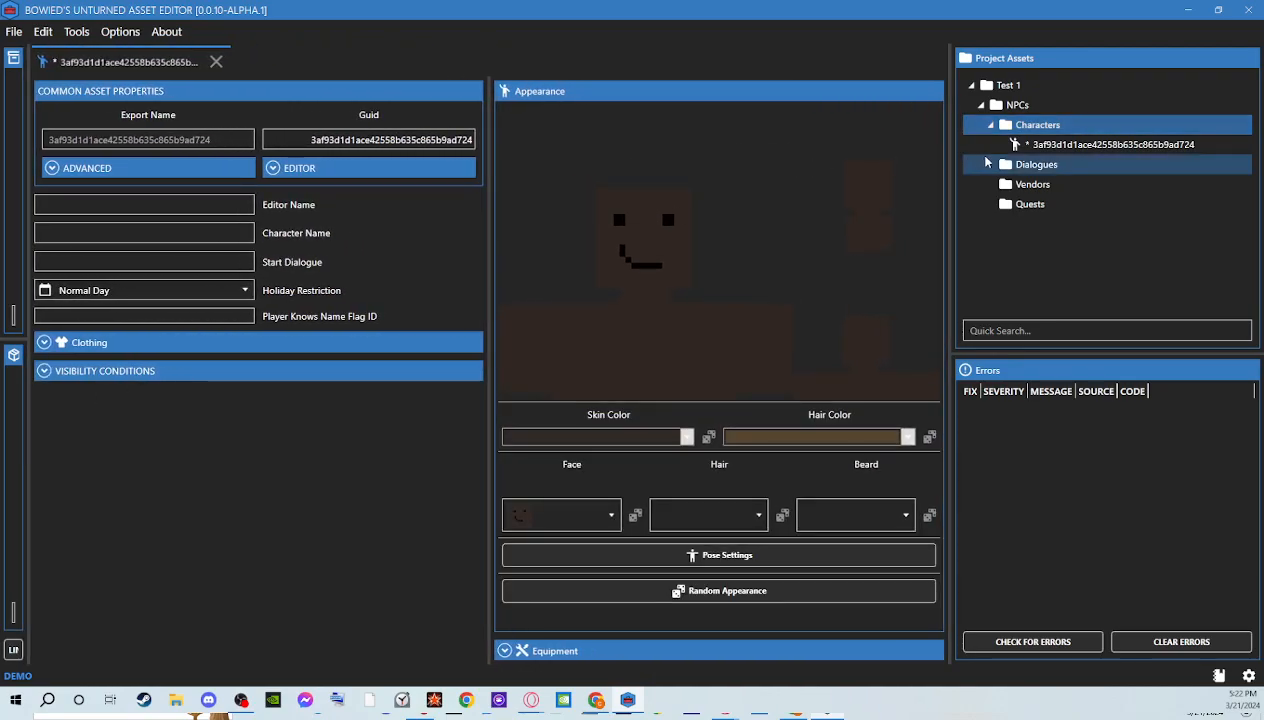
click(163, 141)
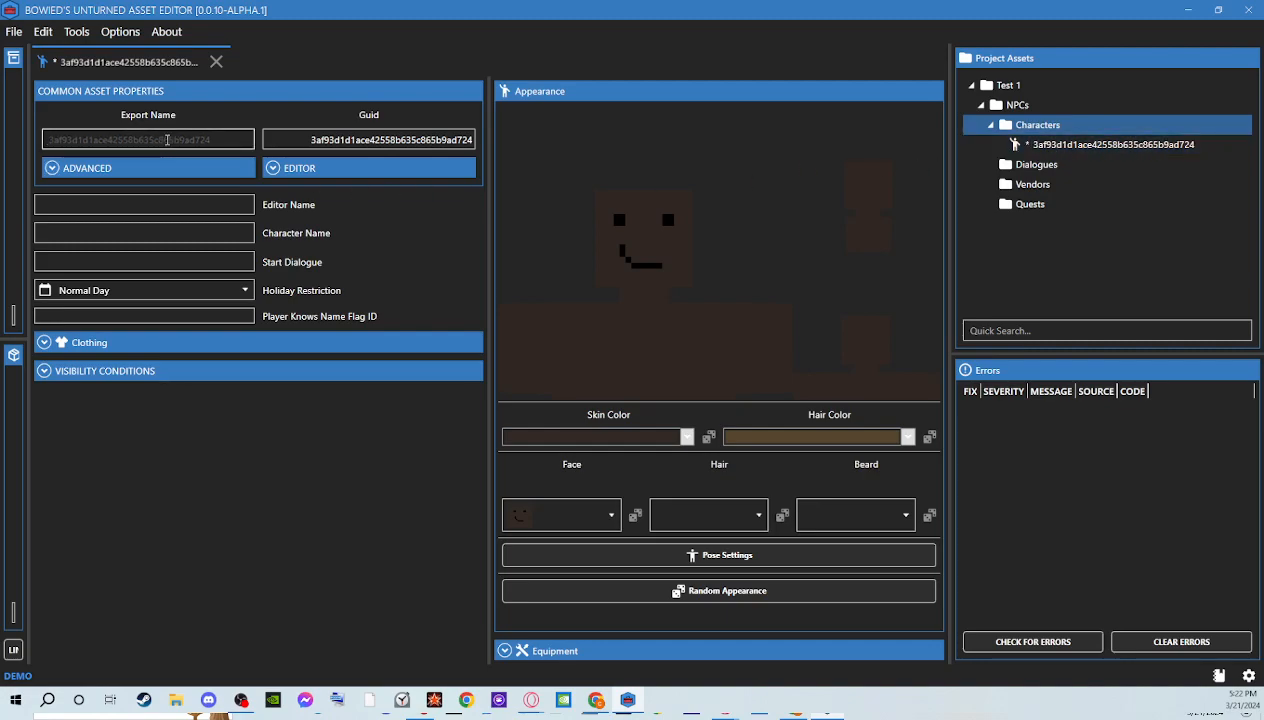
text(TE)
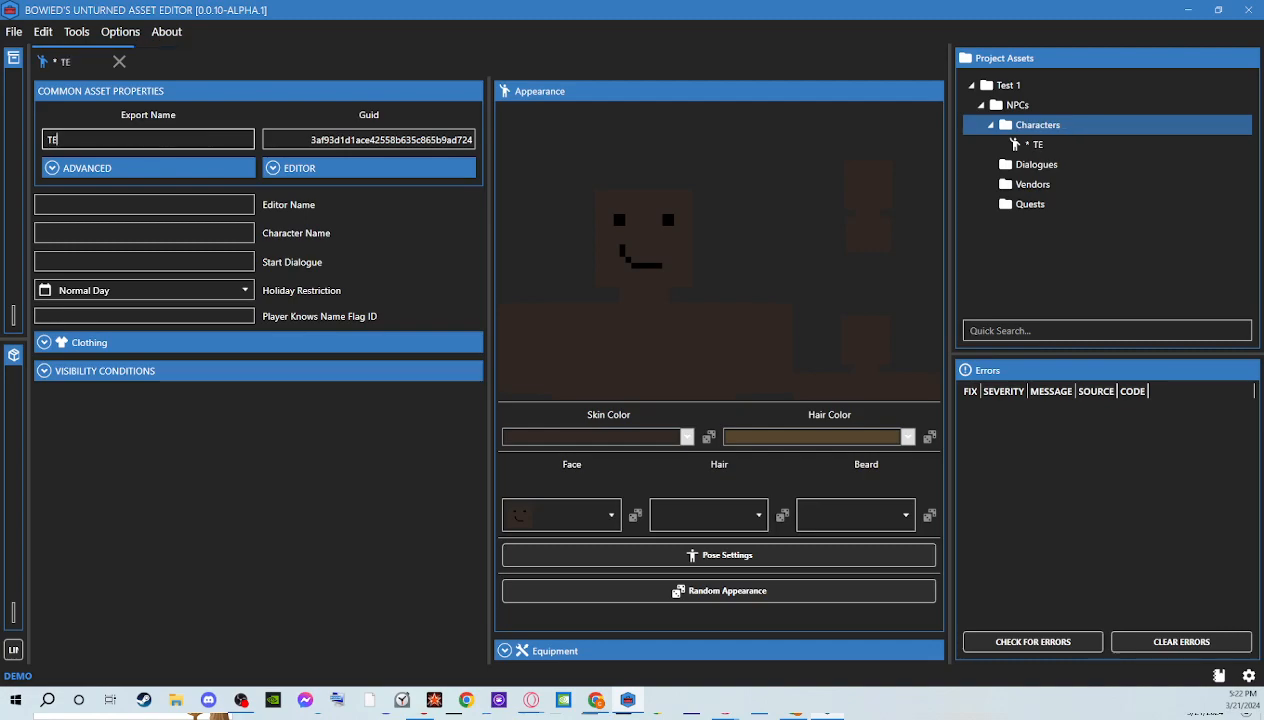
key(BackSpace)
text(est)
click(199, 204)
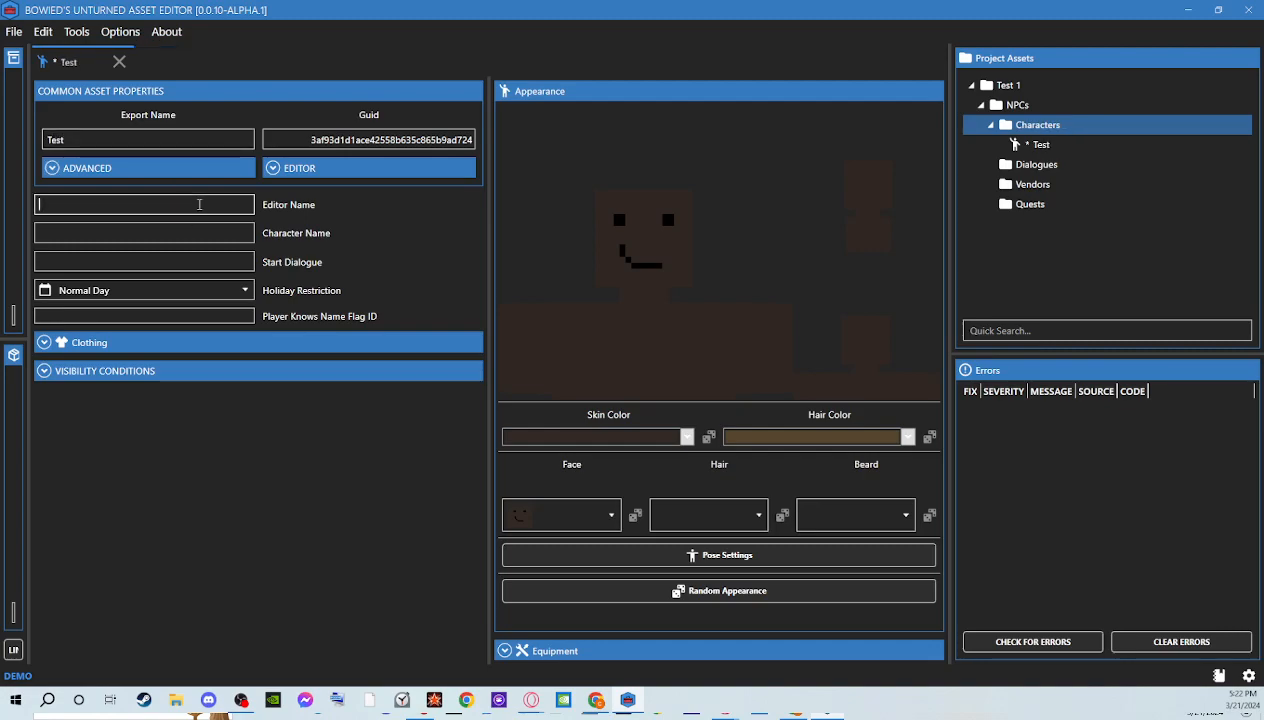
text(NP)
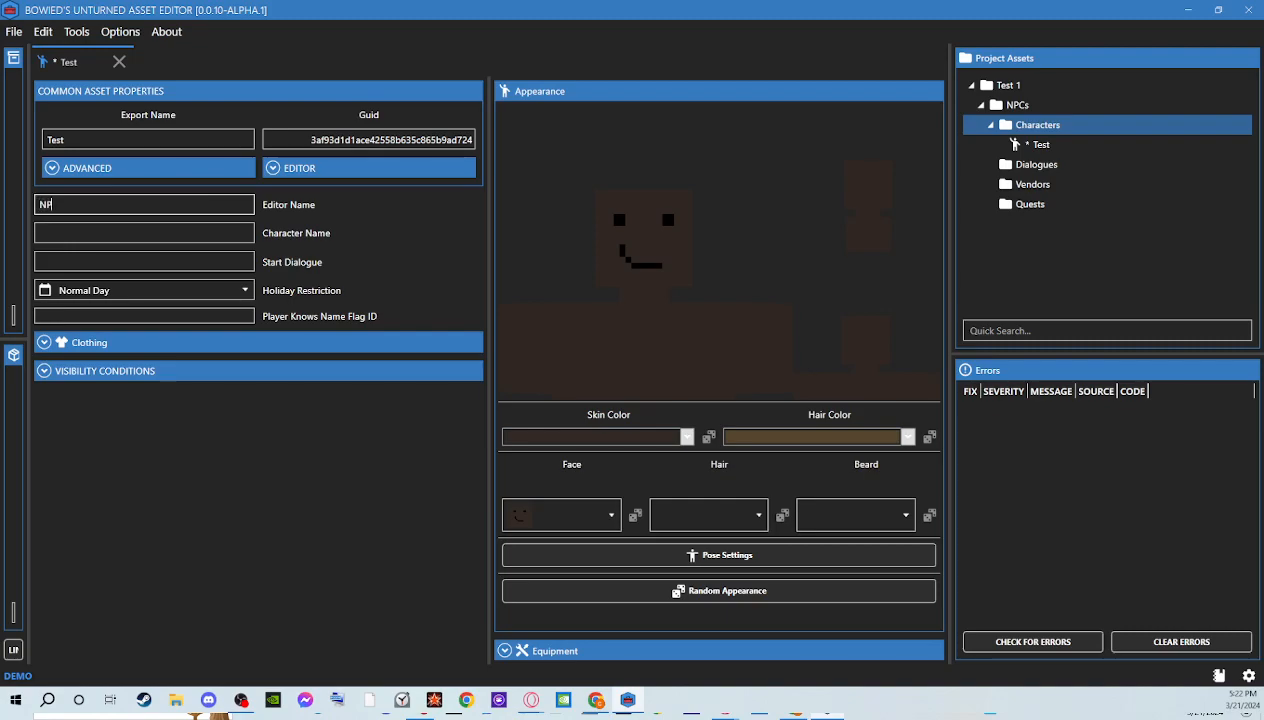
text(C test)
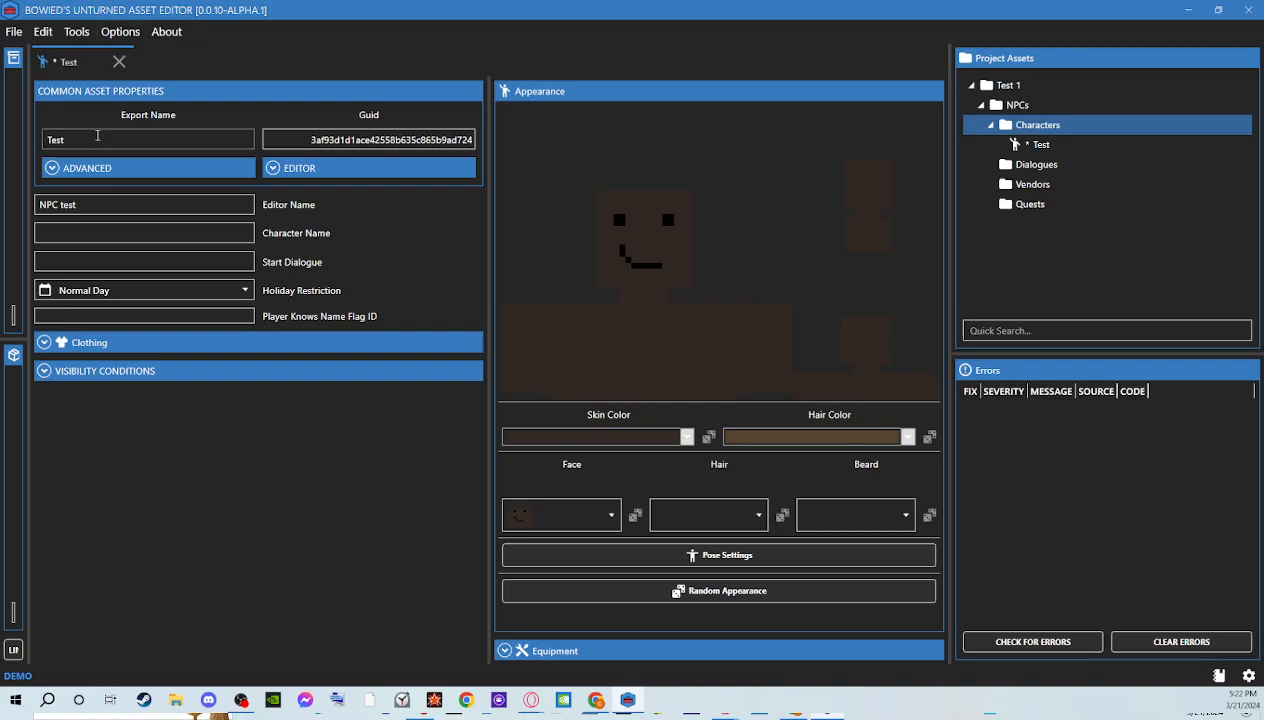
click(113, 233)
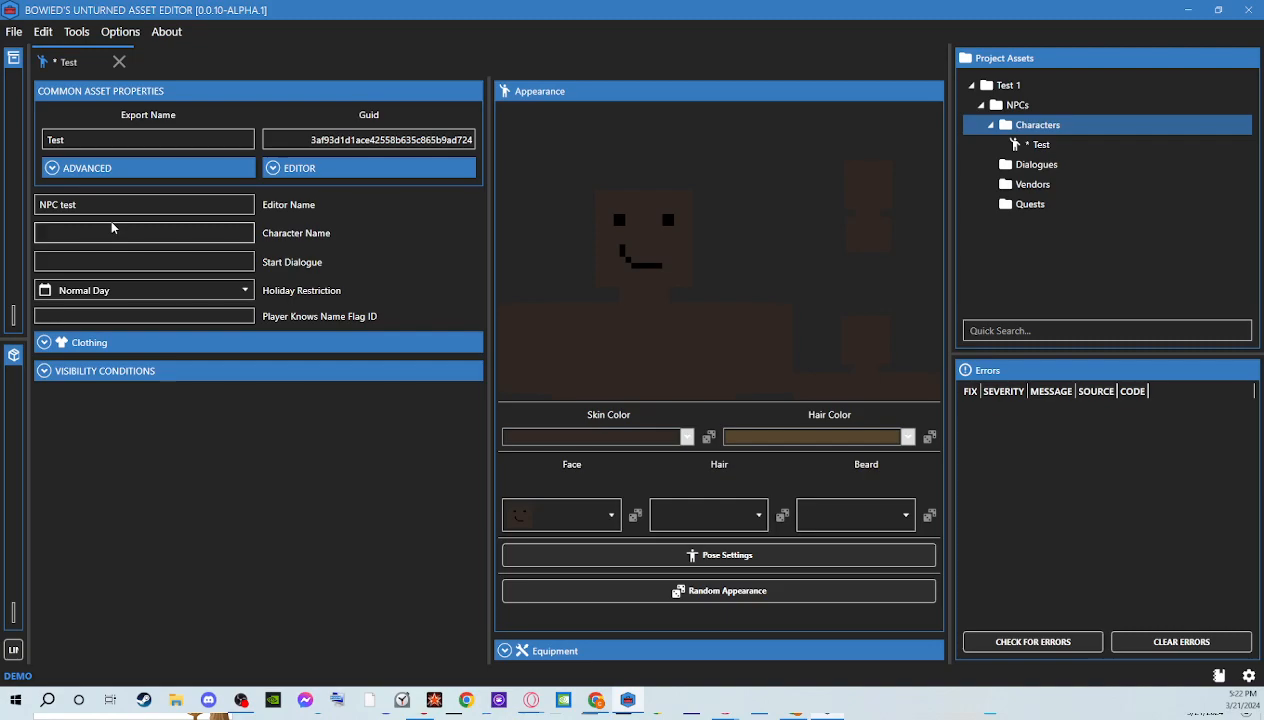
text(Bill)
key(BackSpace)
key(BackSpace)
key(BackSpace)
key(BackSpace)
text(Billy)
drag(107, 228, 8, 244)
key(BackSpace)
Fill the character name with a random male first name and format it as bold and italic
right_click(60, 230)
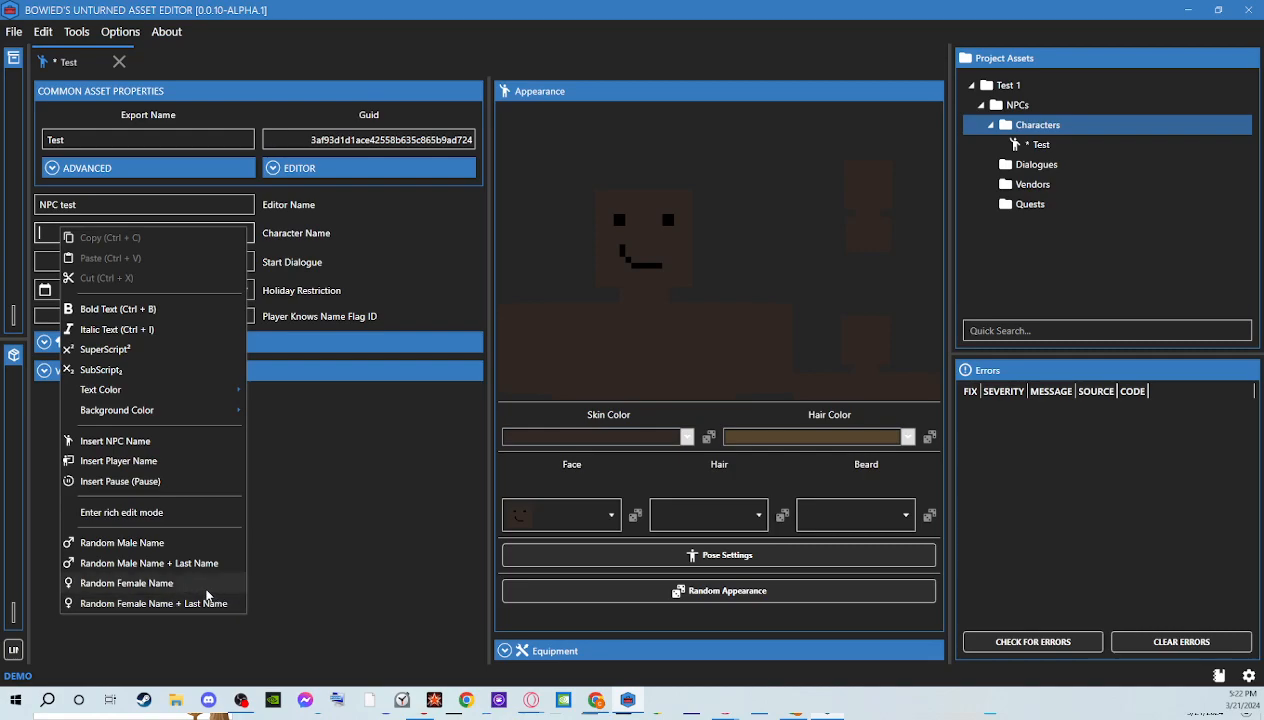
click(158, 540)
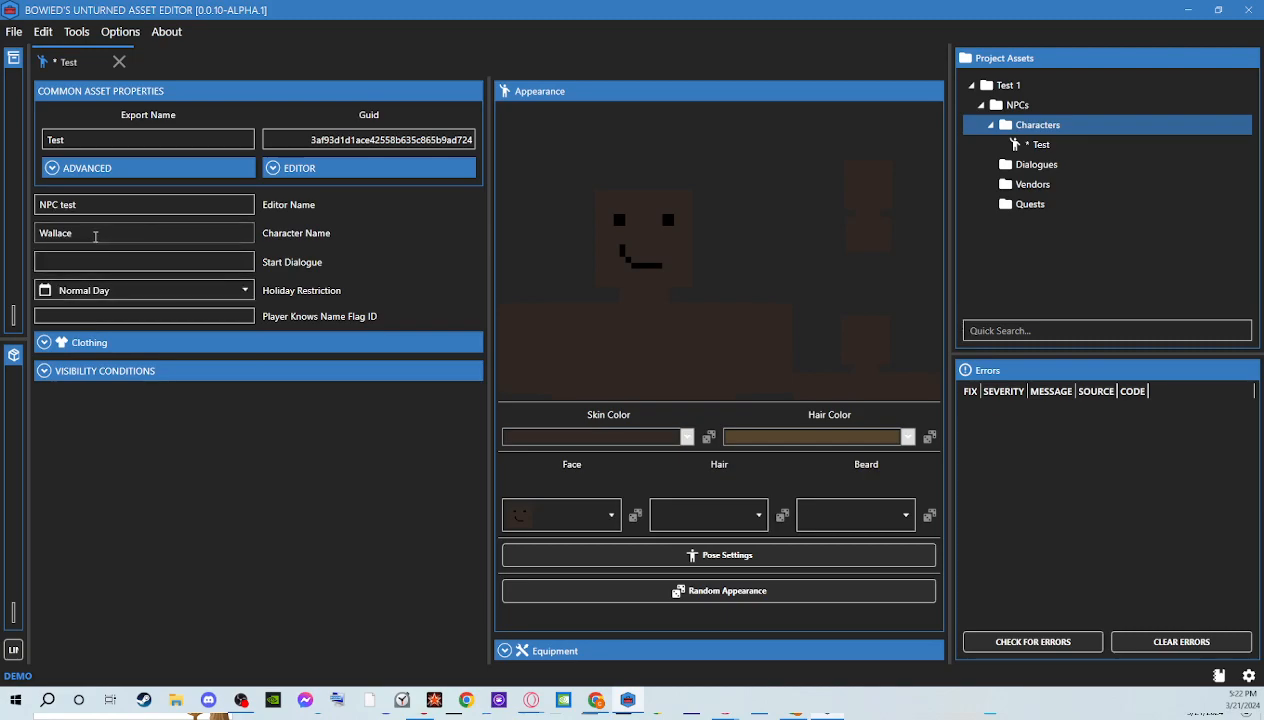
drag(95, 235, 36, 240)
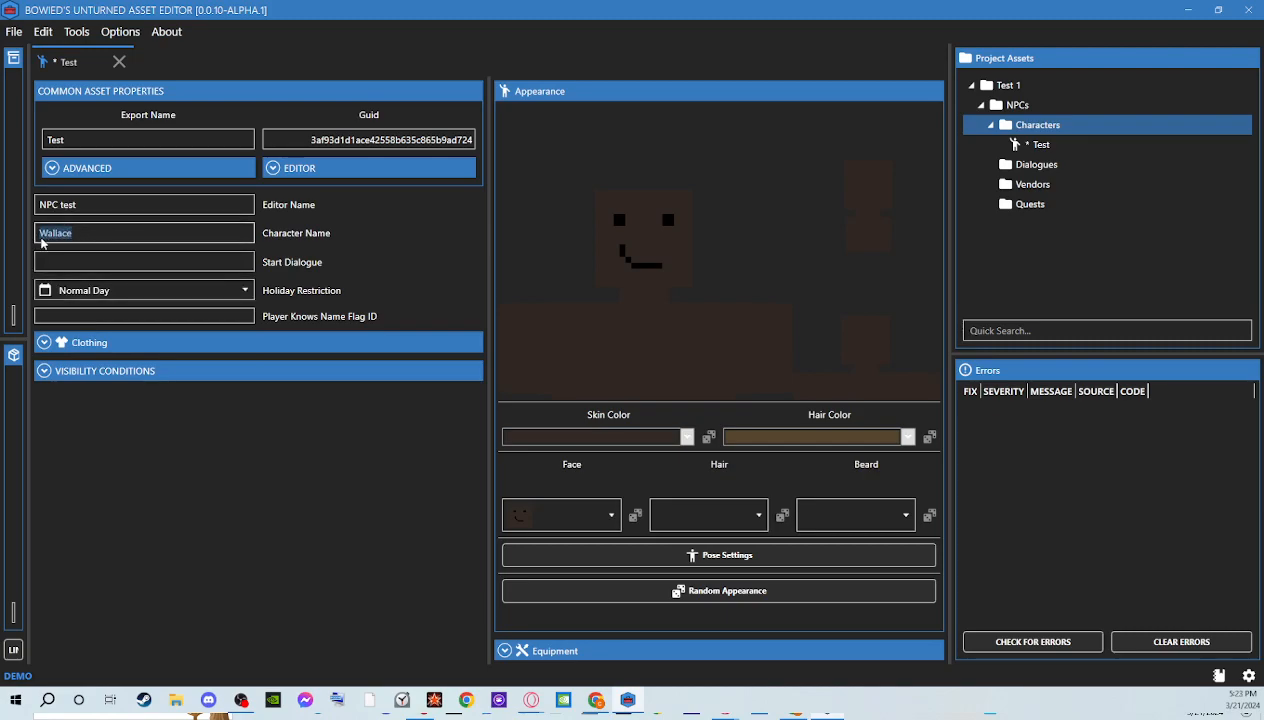
right_click(57, 236)
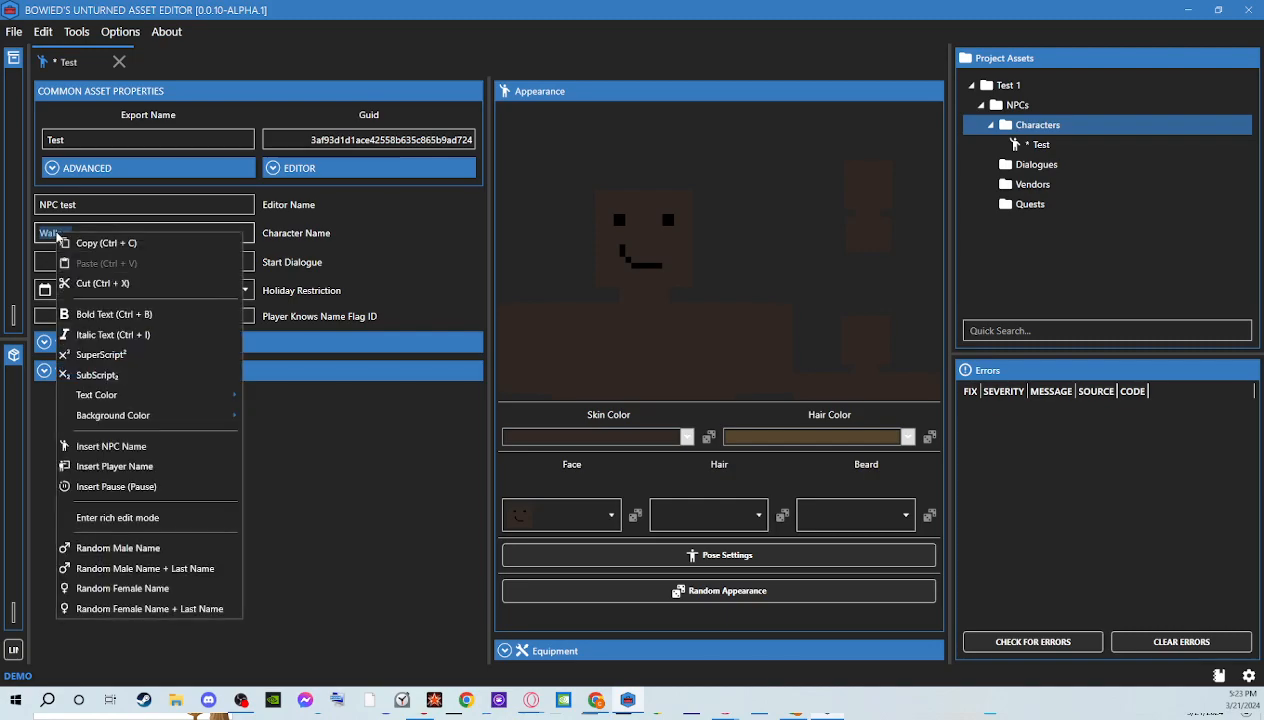
click(88, 313)
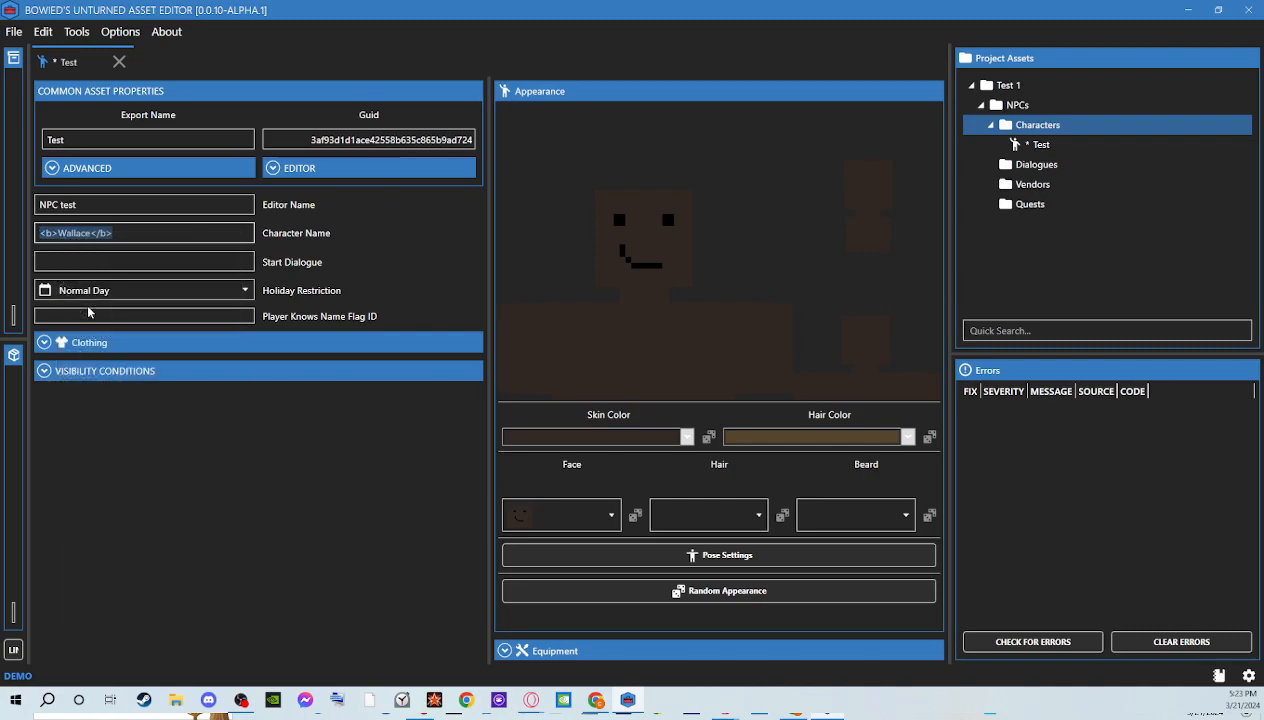
right_click(89, 236)
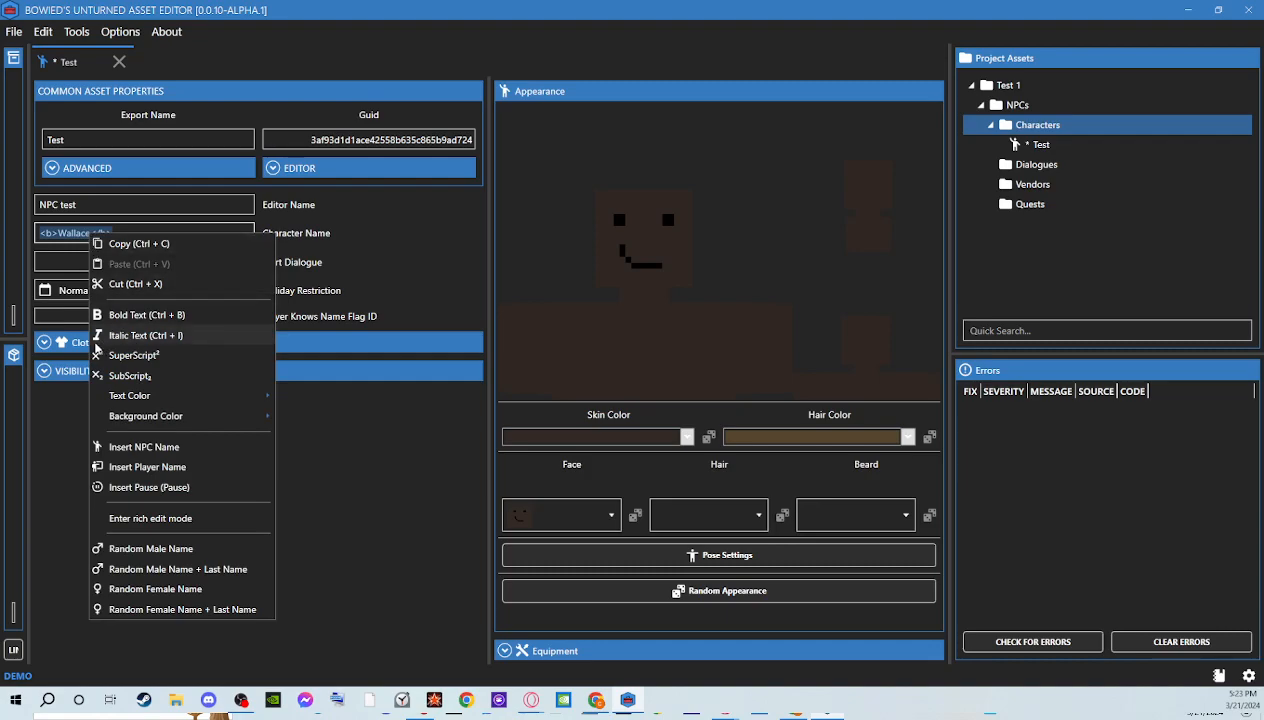
click(115, 336)
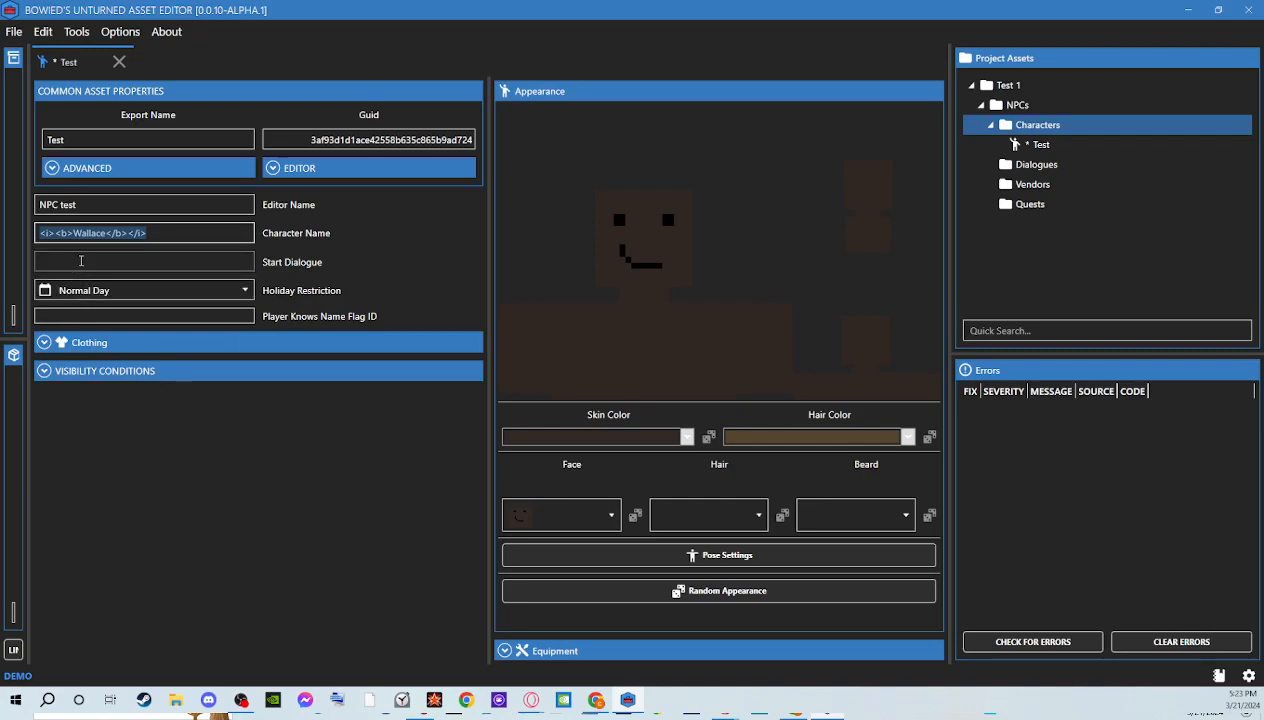
Apply the white (#FFFFFFFF) Unturned rarity text color to the whole formatted character name
right_click(88, 238)
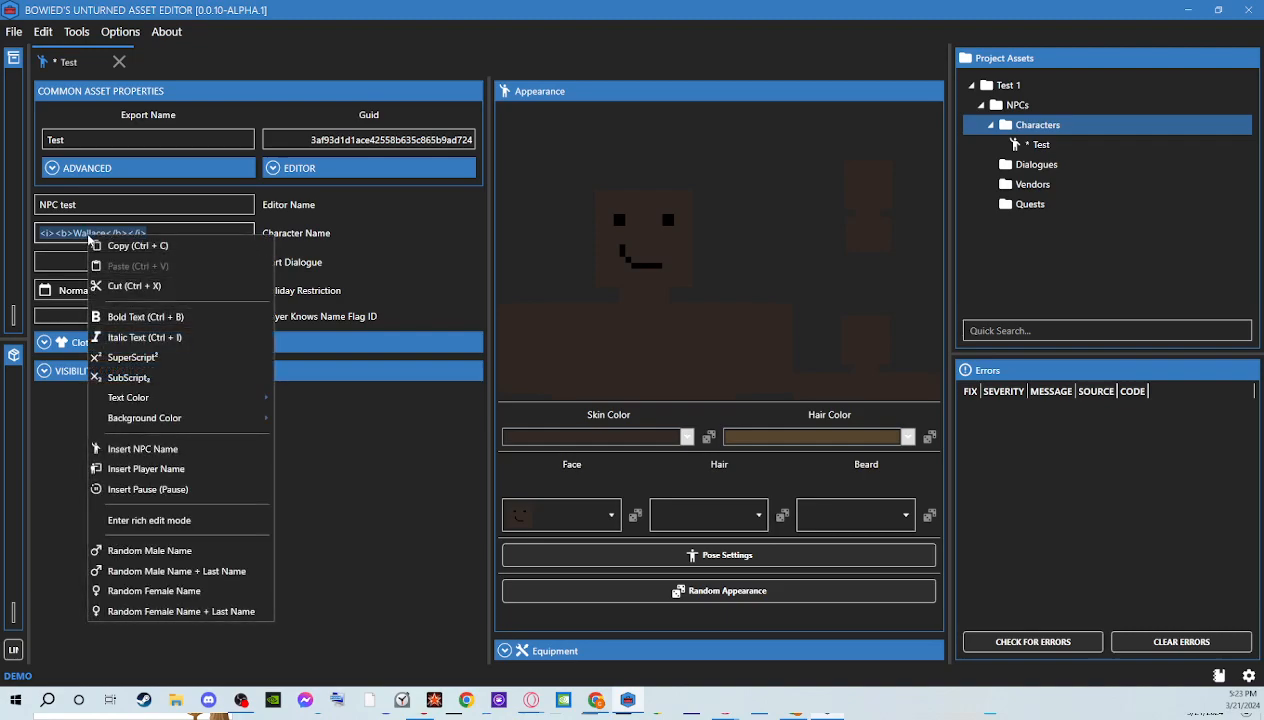
mouse_move(225, 400)
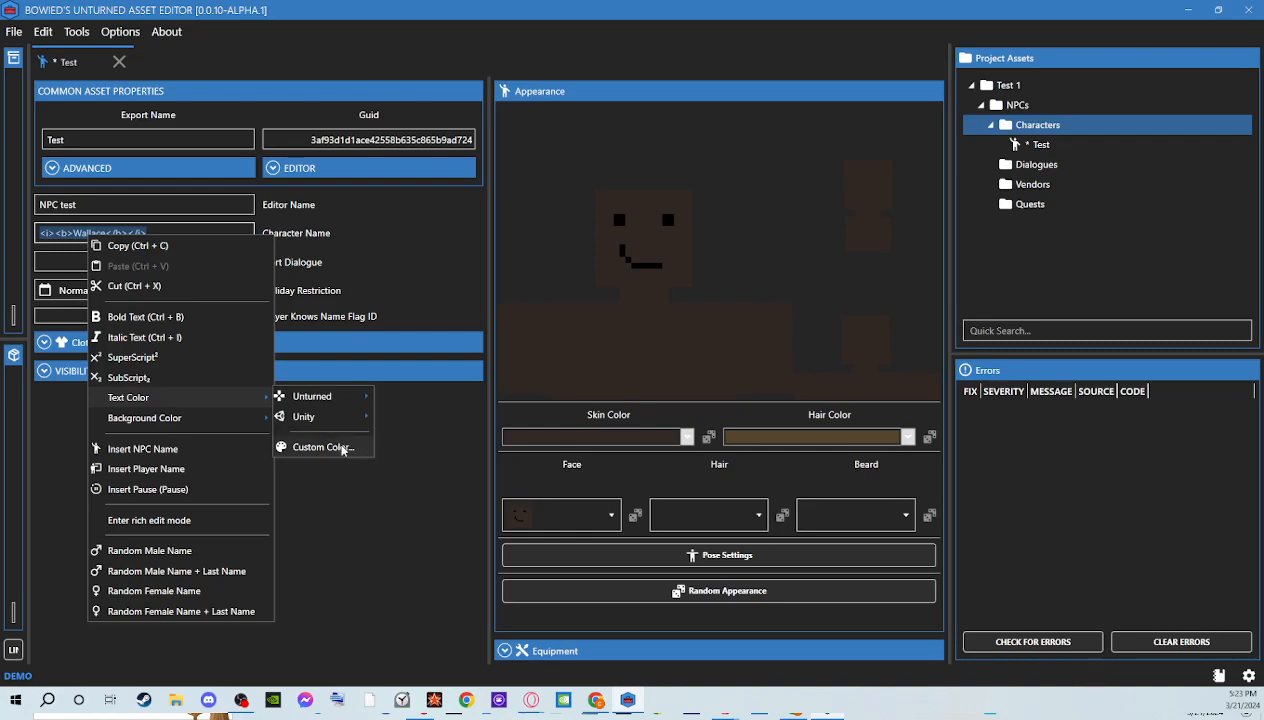
mouse_move(336, 400)
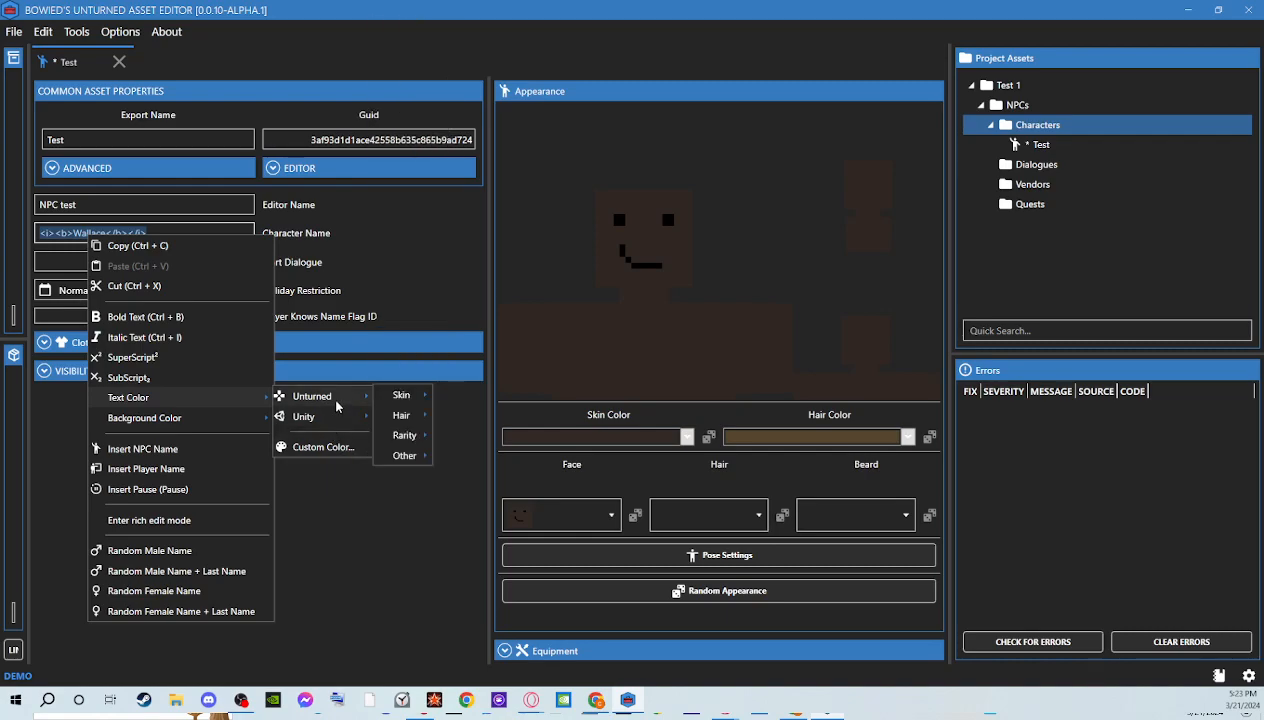
mouse_move(401, 439)
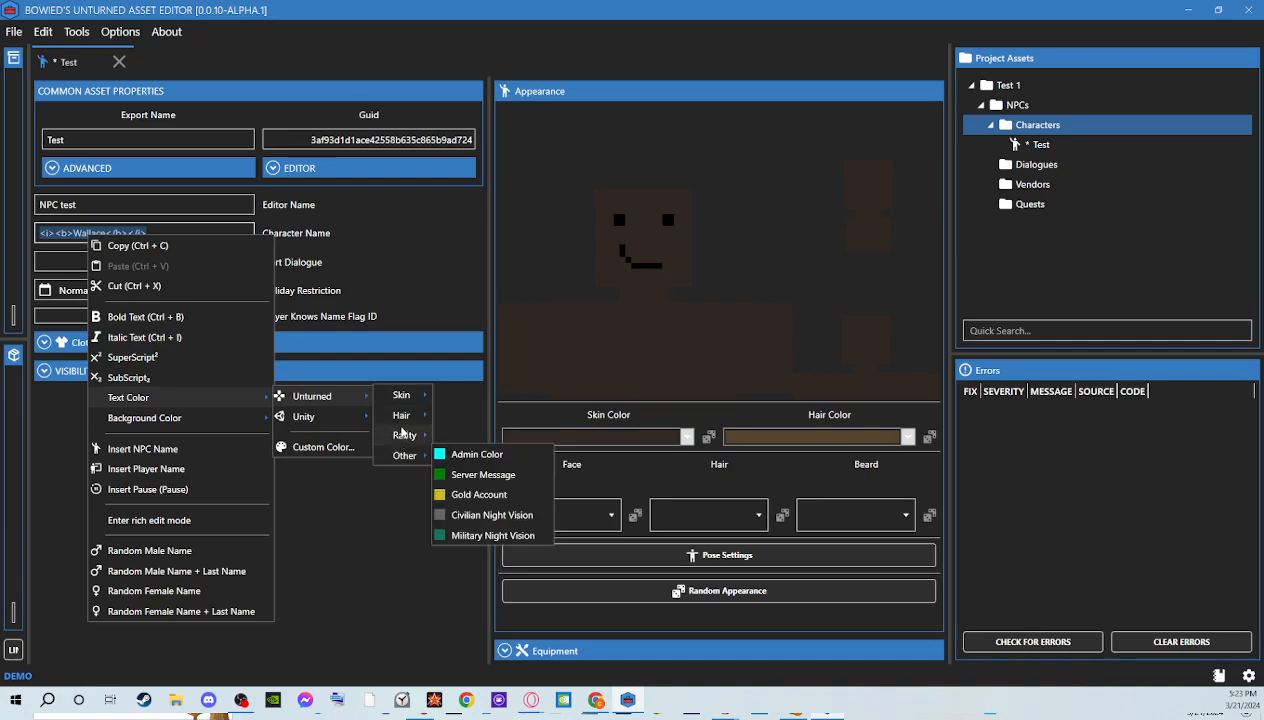
mouse_move(406, 405)
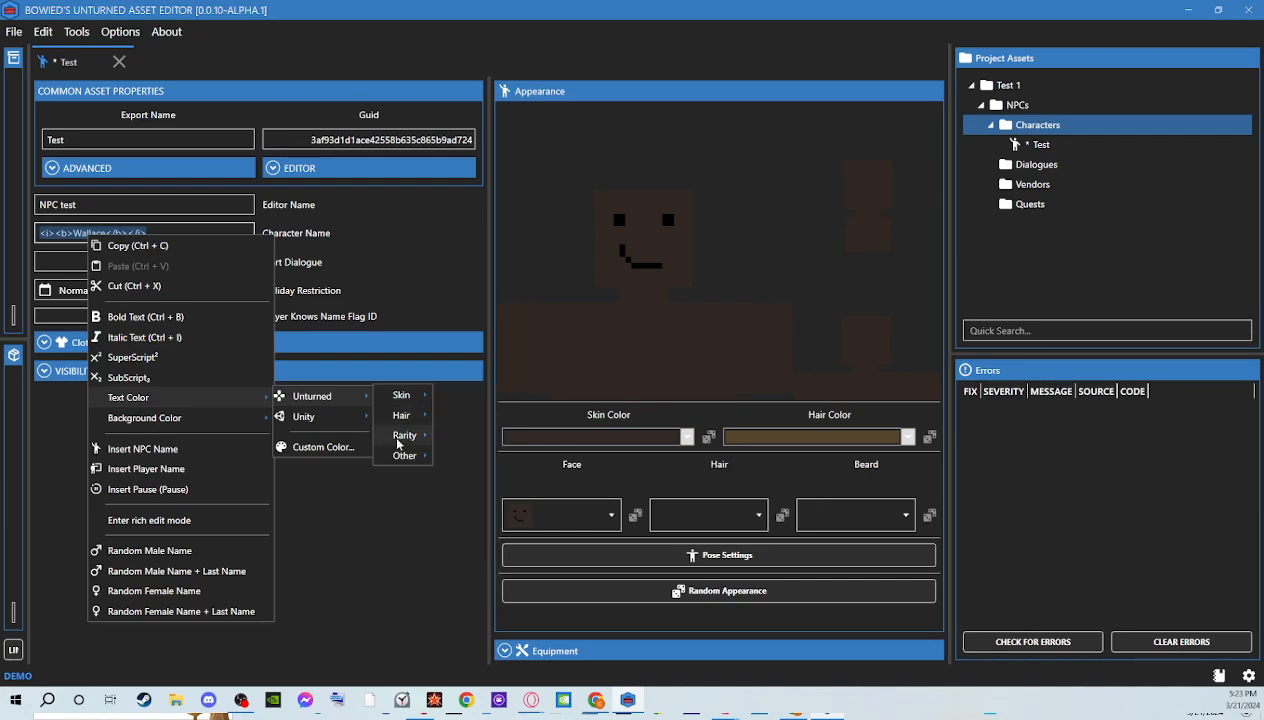
click(465, 434)
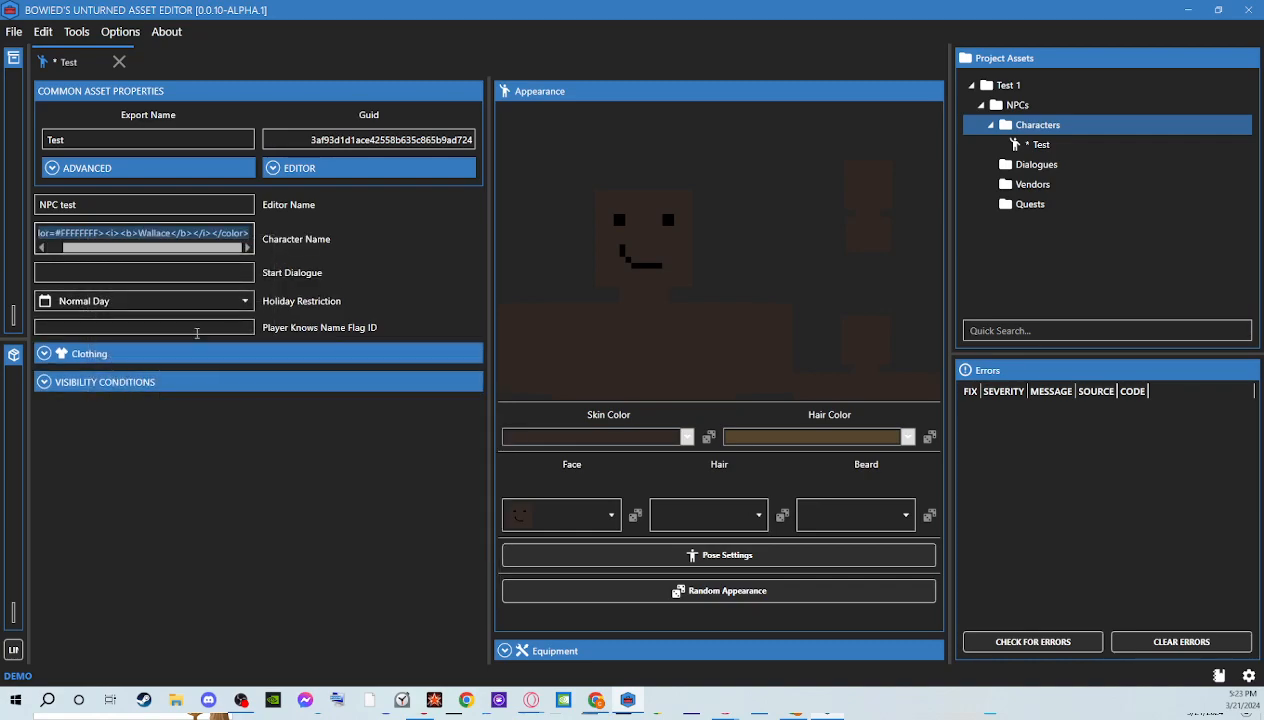
Append the word "Test" to the character name and give that word the Unturned Admin Color (#00FFFFFF) as text color
click(197, 232)
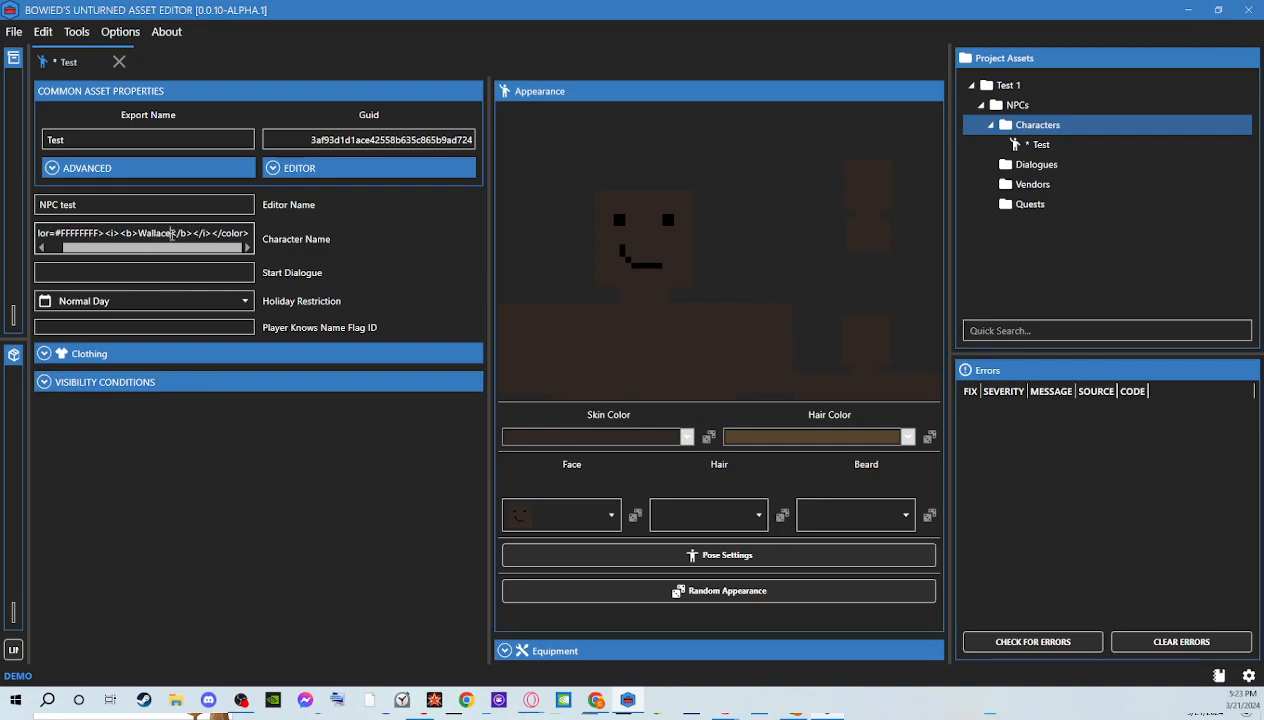
text(Test)
double_click(185, 232)
right_click(181, 237)
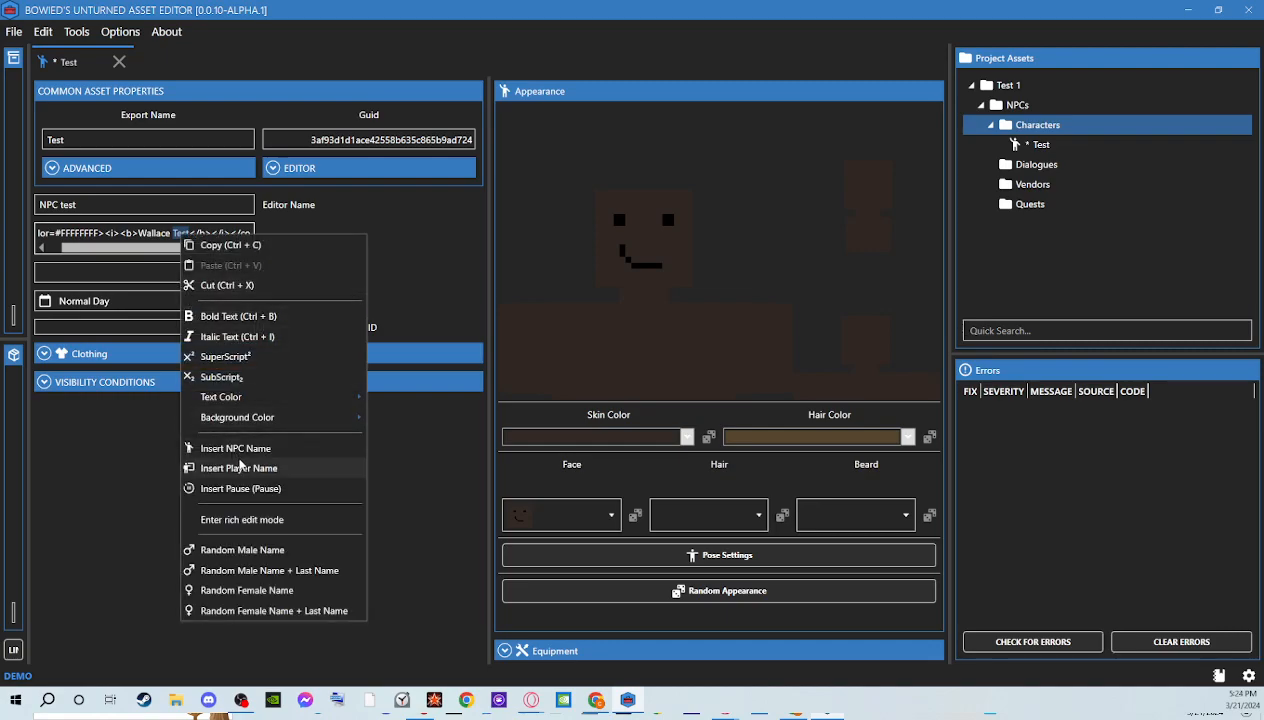
mouse_move(241, 397)
mouse_move(436, 398)
mouse_move(497, 455)
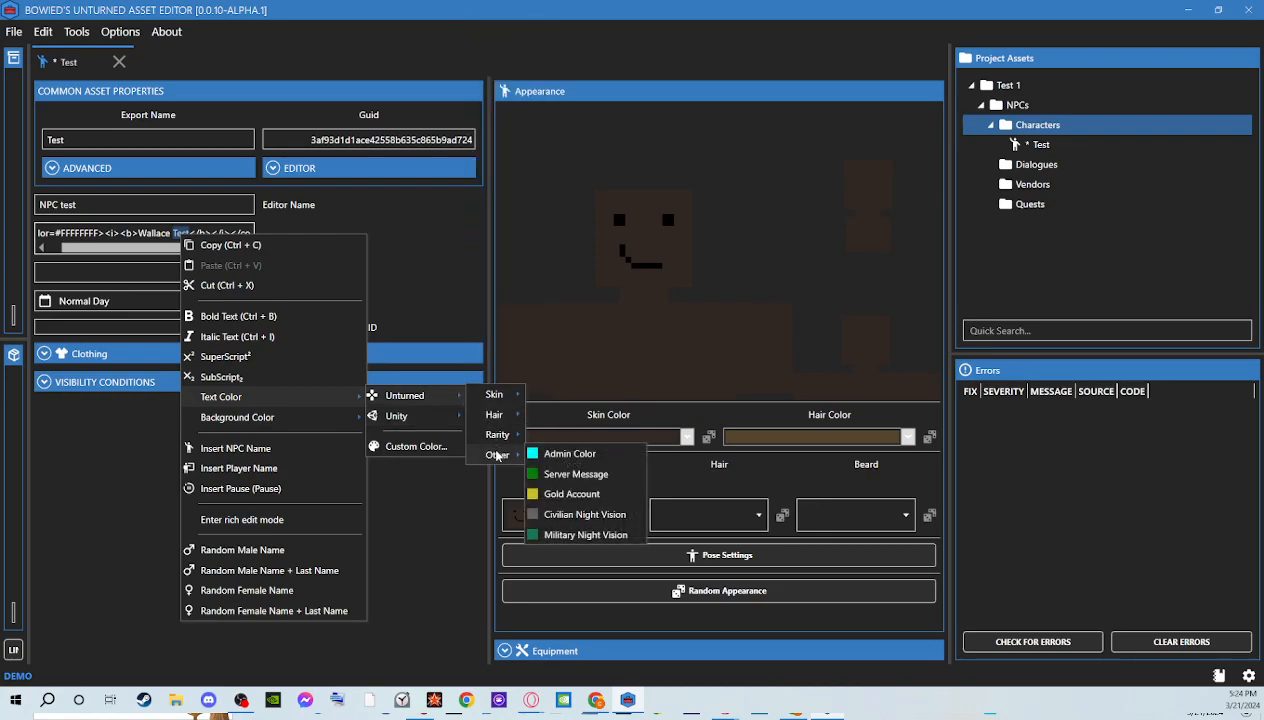
click(552, 453)
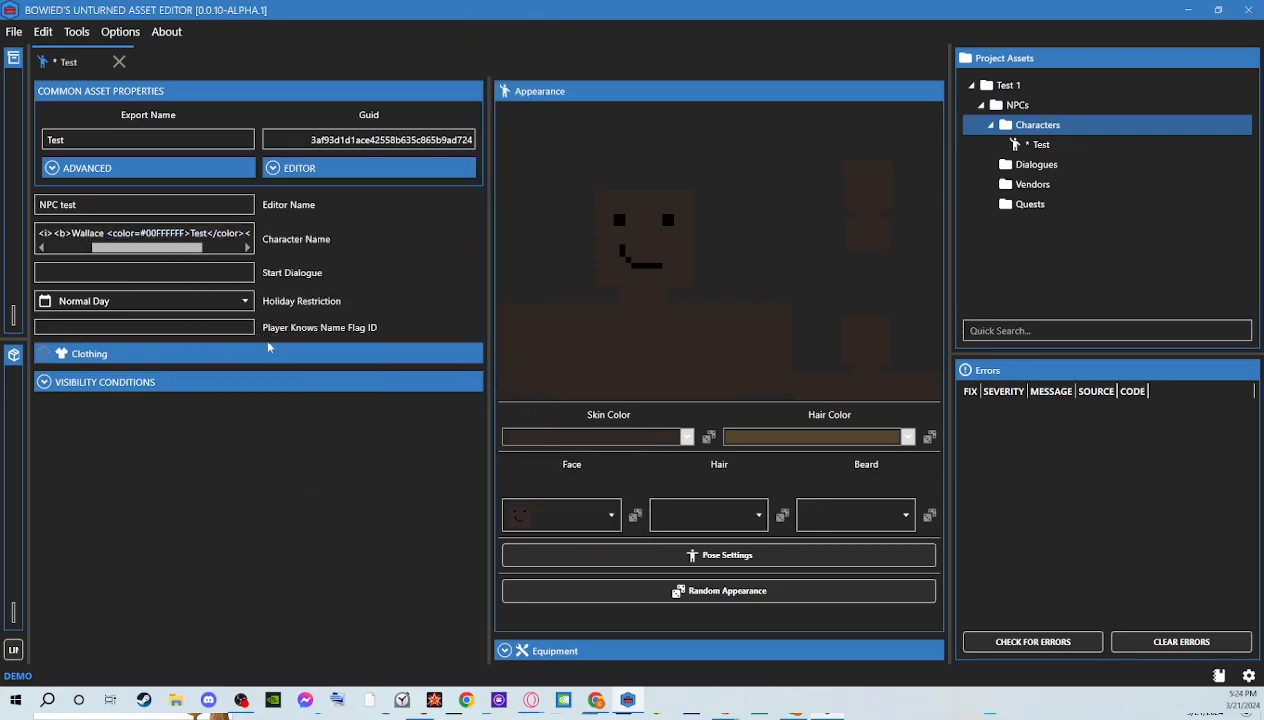
drag(169, 248, 303, 263)
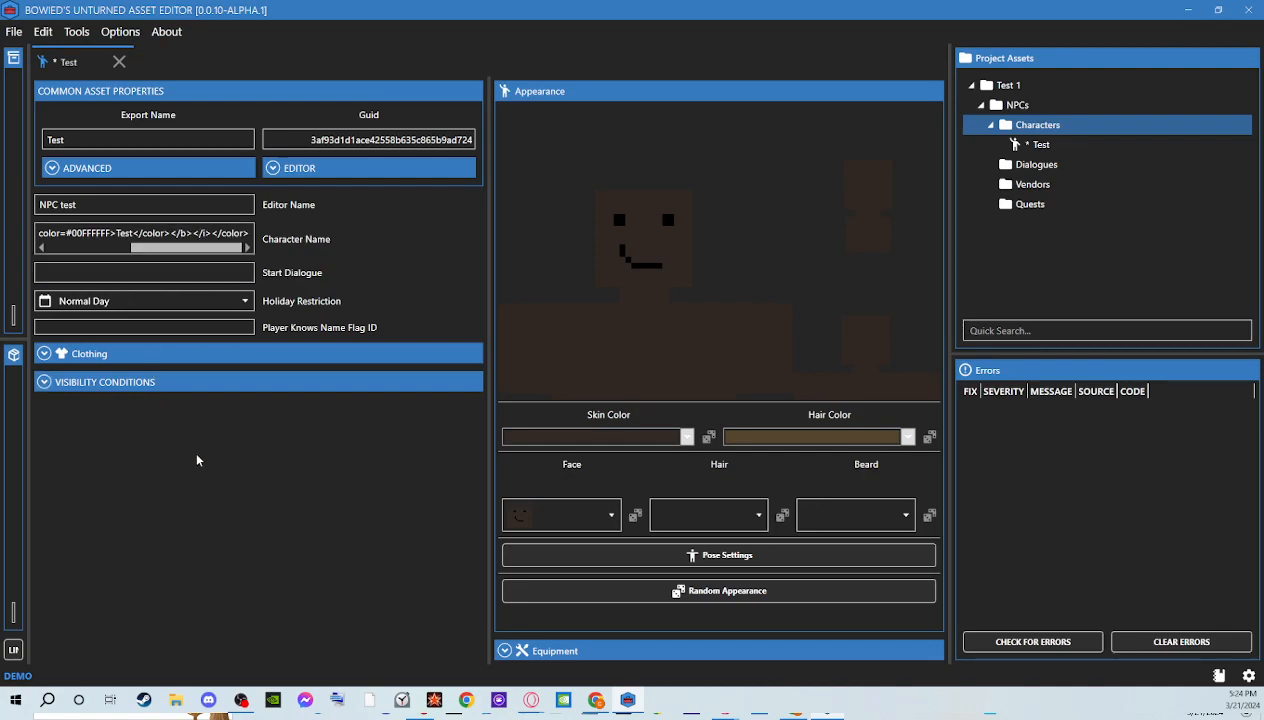
Set the character's start dialogue to 34783
click(220, 272)
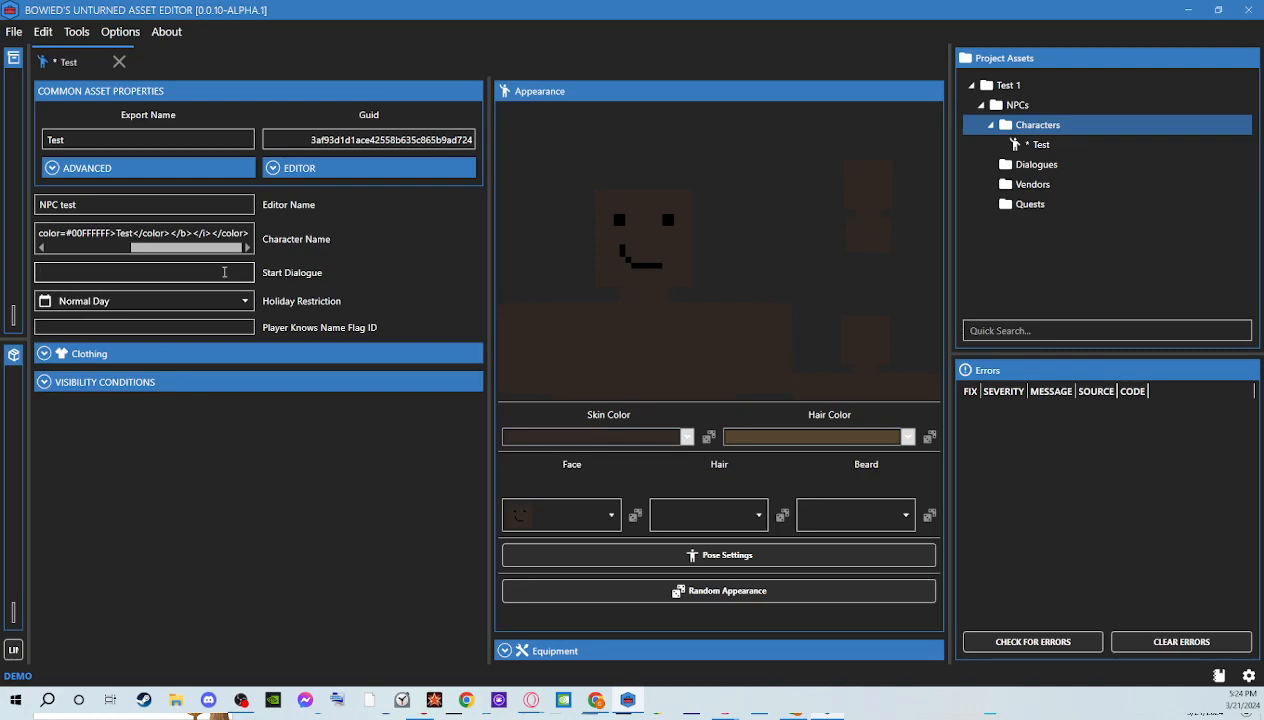
text(34783)
click(127, 470)
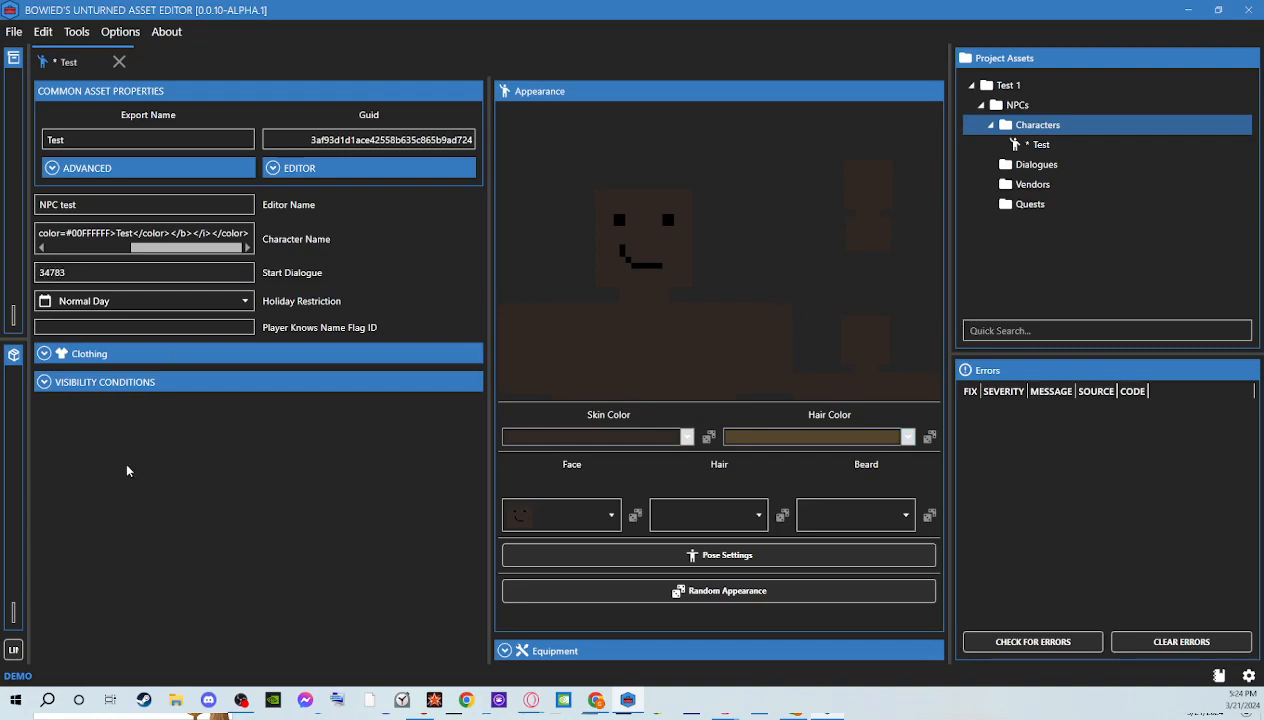
click(183, 329)
Set the shirt ID to 155 and the pants ID to 2 in the character's default clothing
click(139, 354)
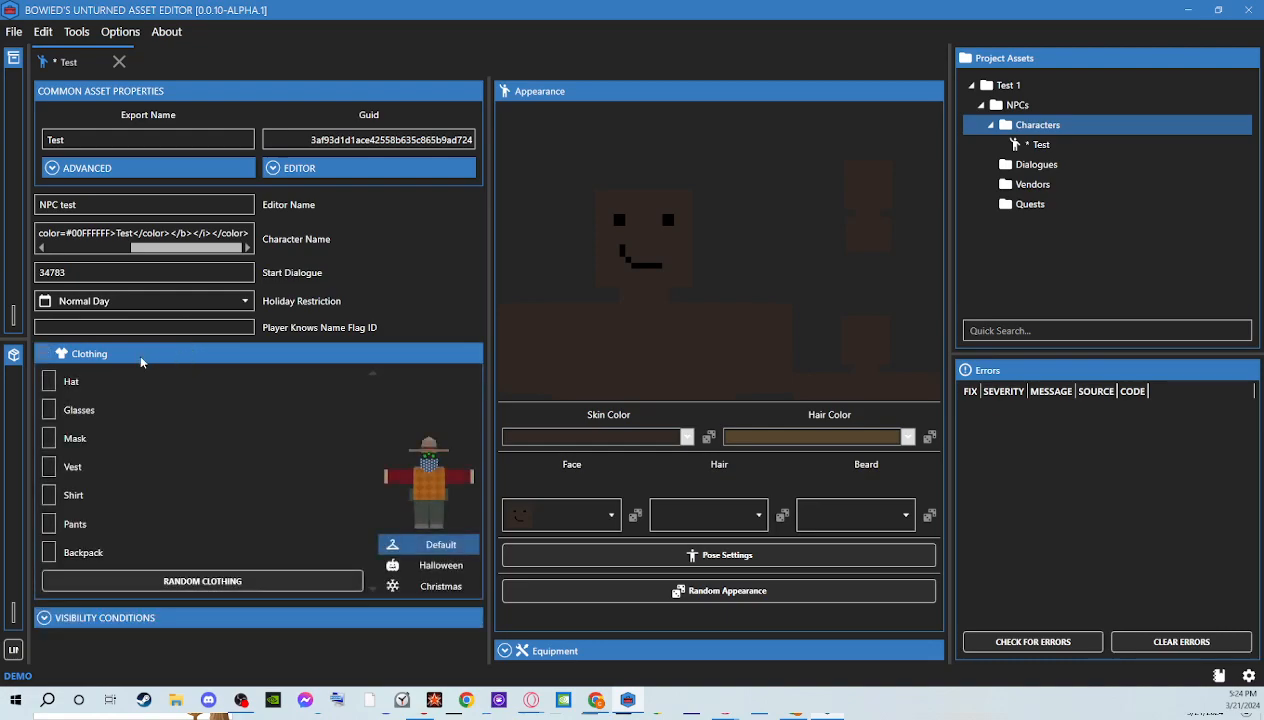
click(54, 495)
text(155)
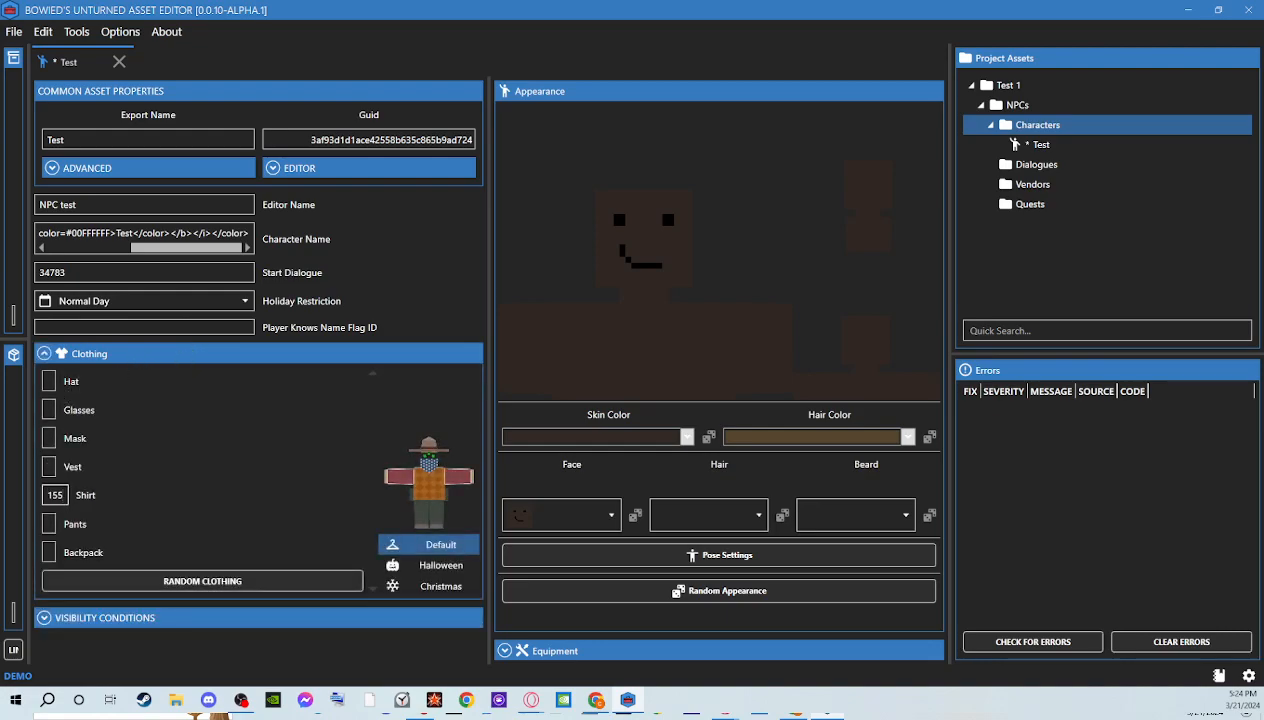
click(50, 524)
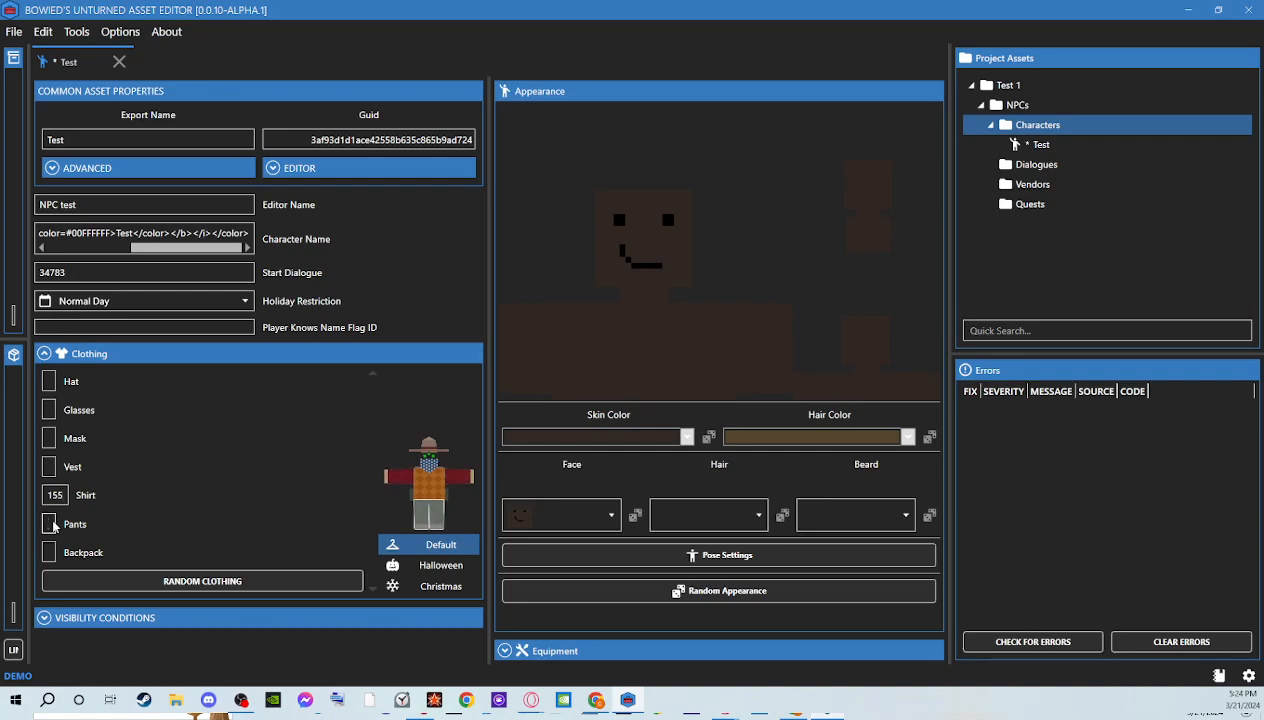
text(2)
View the Halloween and Christmas clothing sets, return to the default set and collapse the clothing section
click(440, 565)
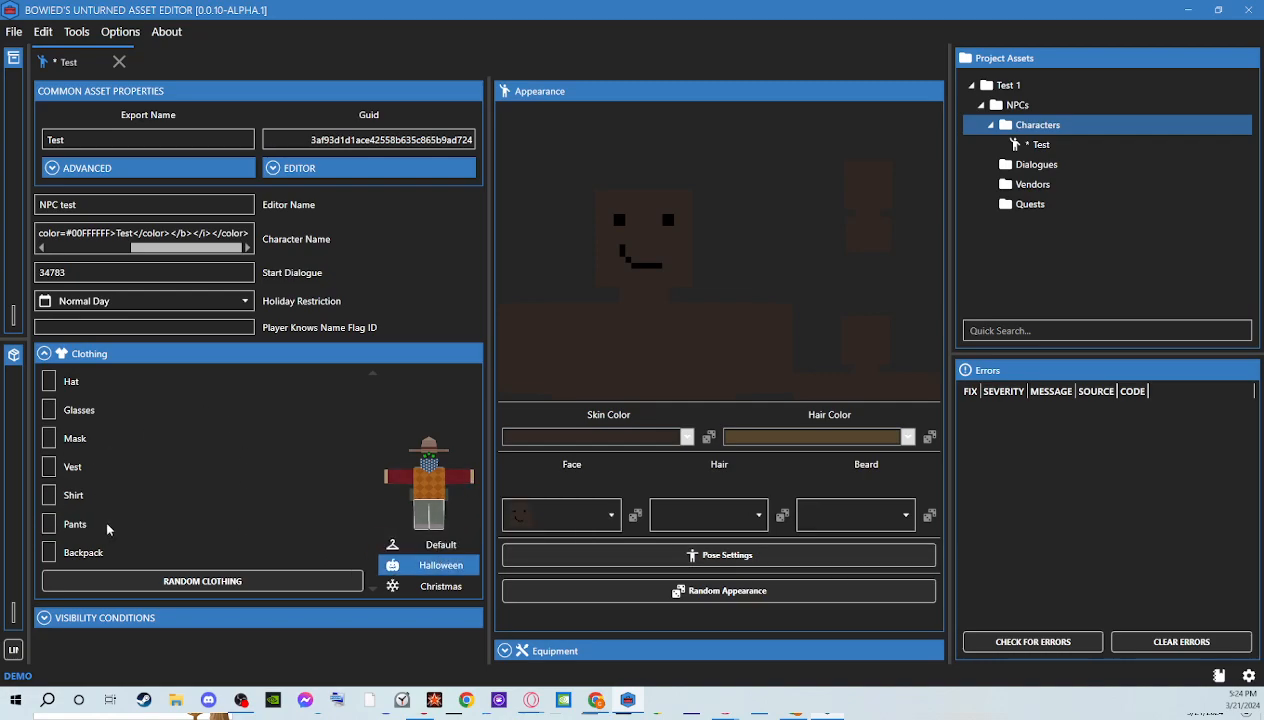
click(440, 586)
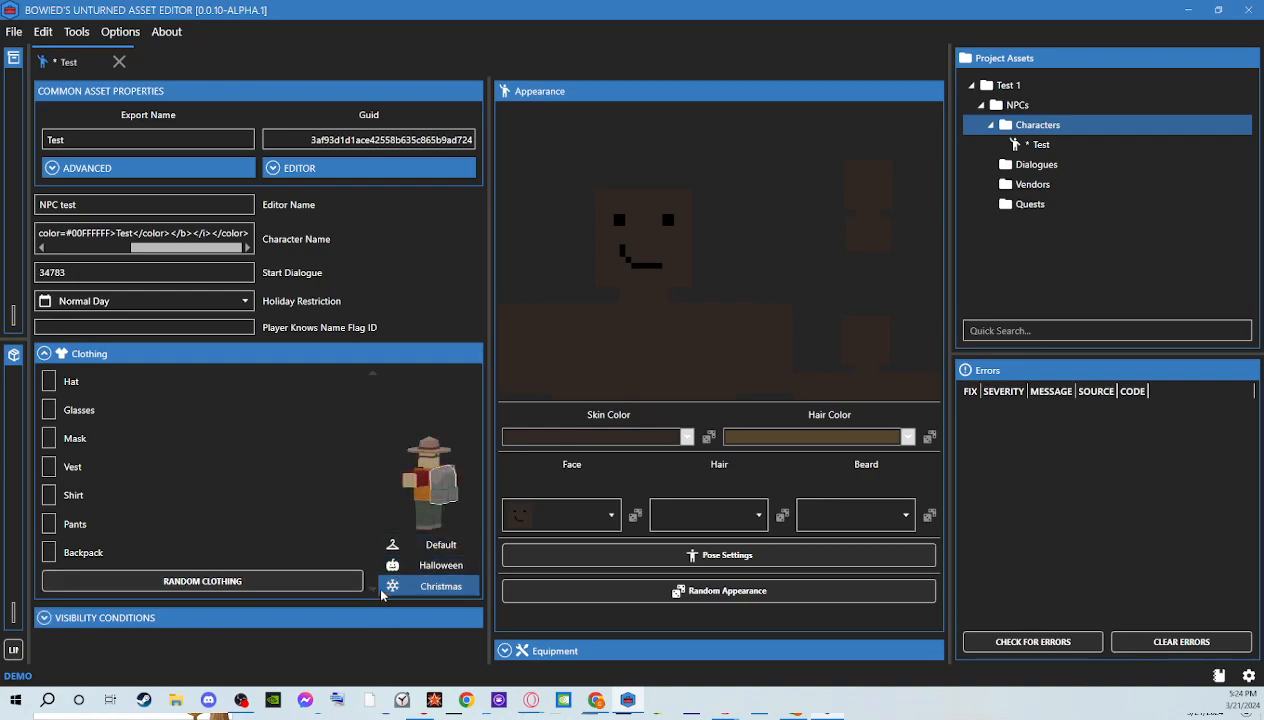
click(421, 548)
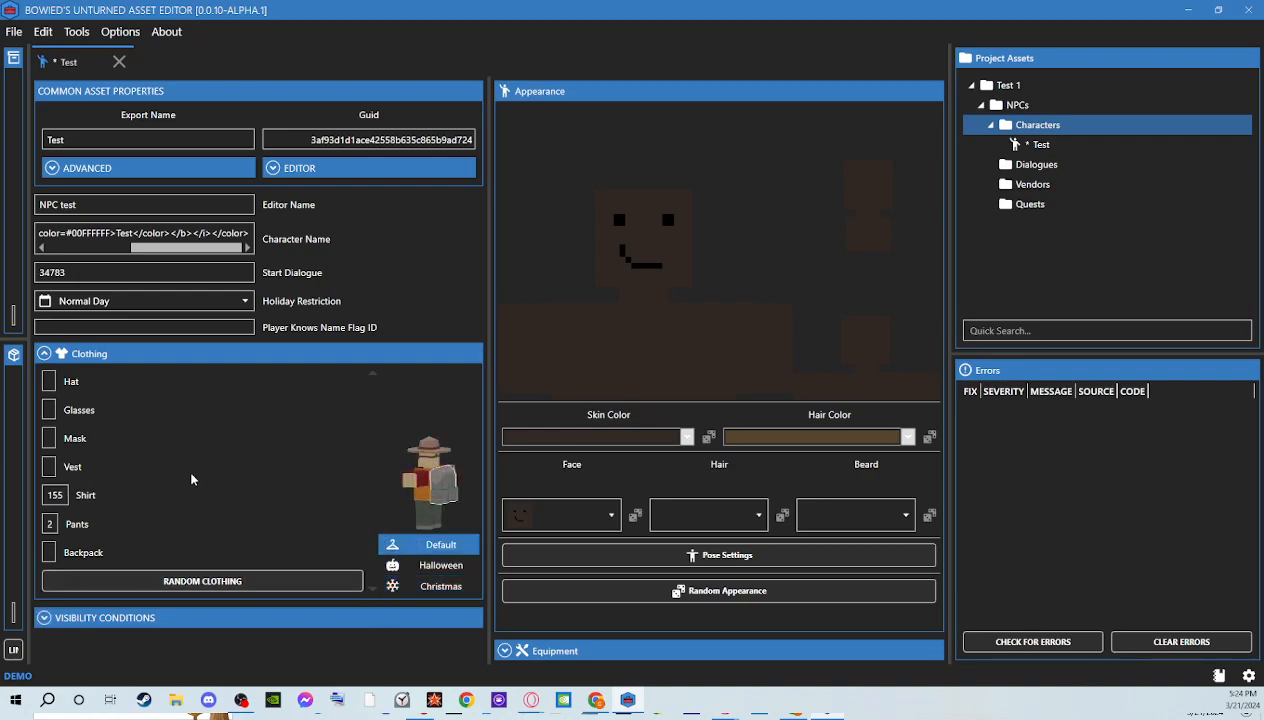
click(47, 352)
Add a new visibility condition to the character and choose Item as its type
click(84, 386)
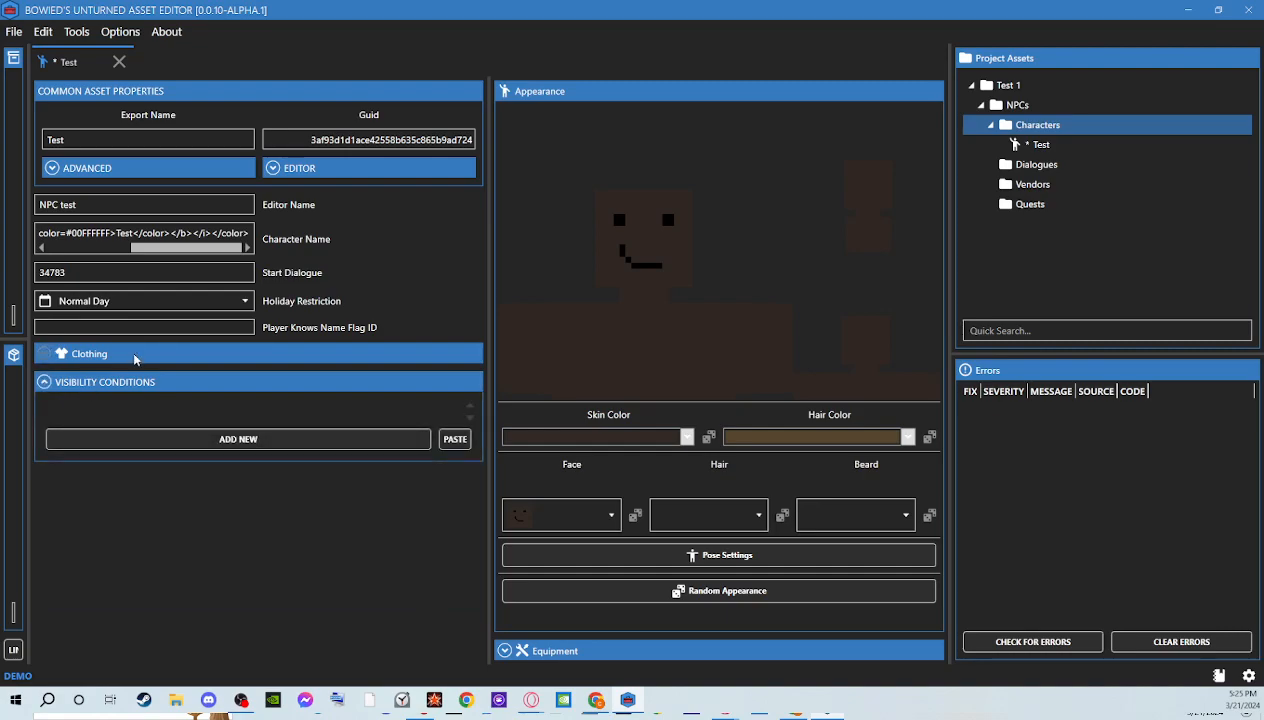
click(190, 440)
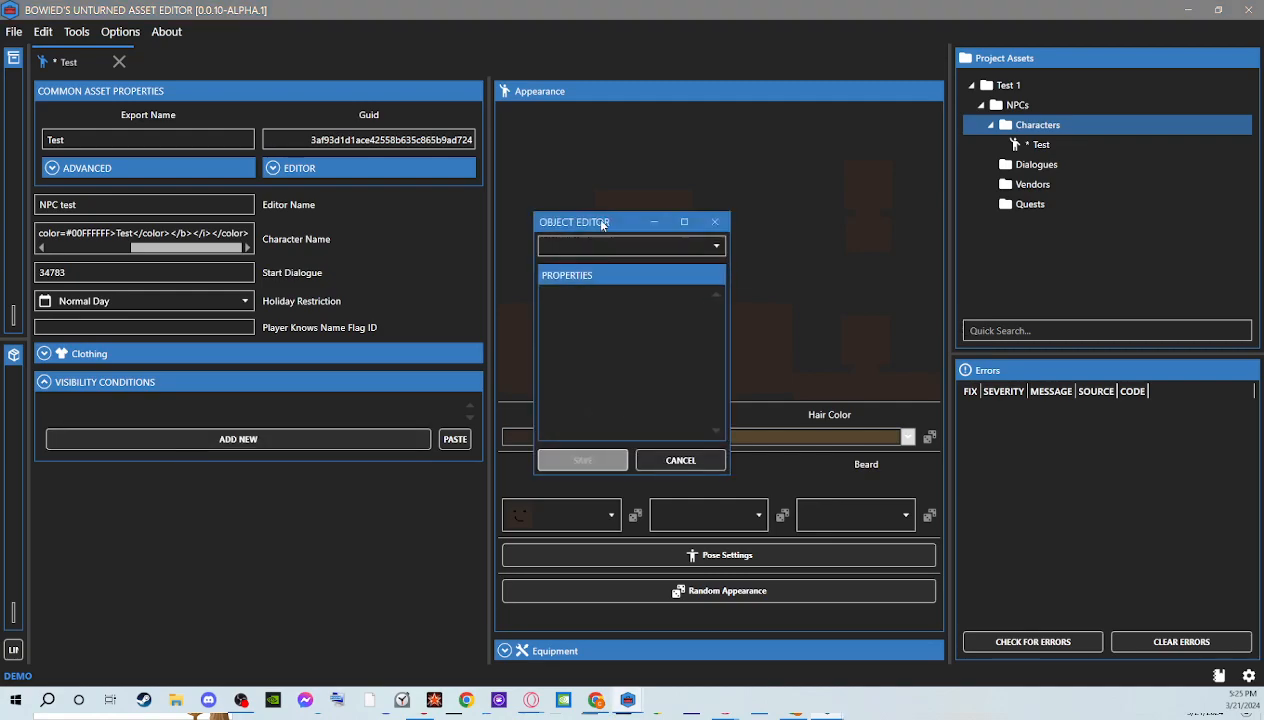
click(619, 246)
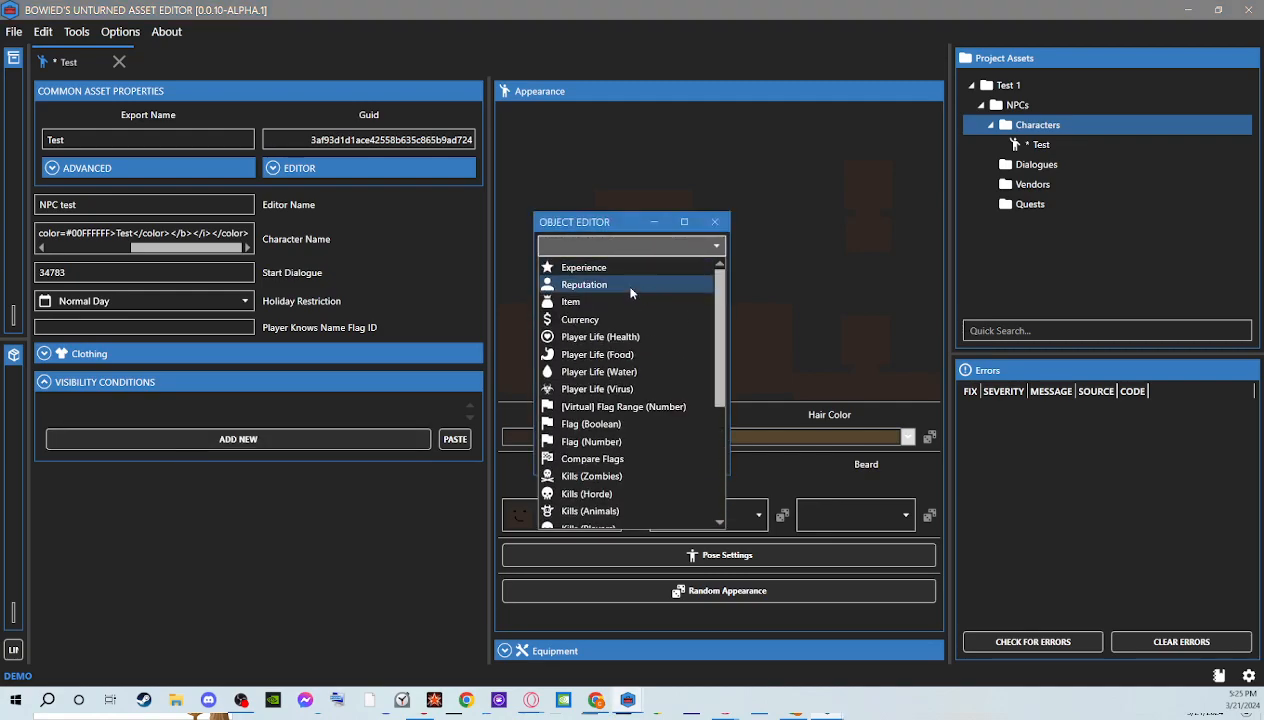
scroll(720, 337, down, 1)
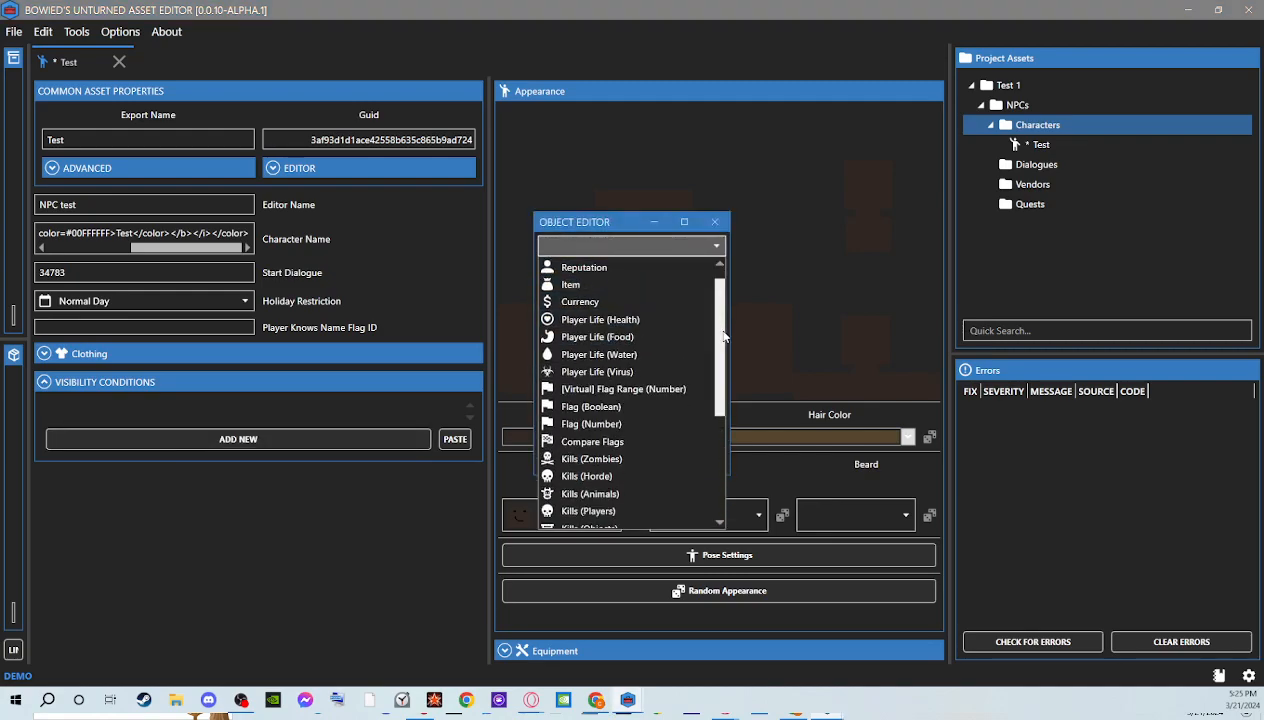
drag(724, 337, 716, 442)
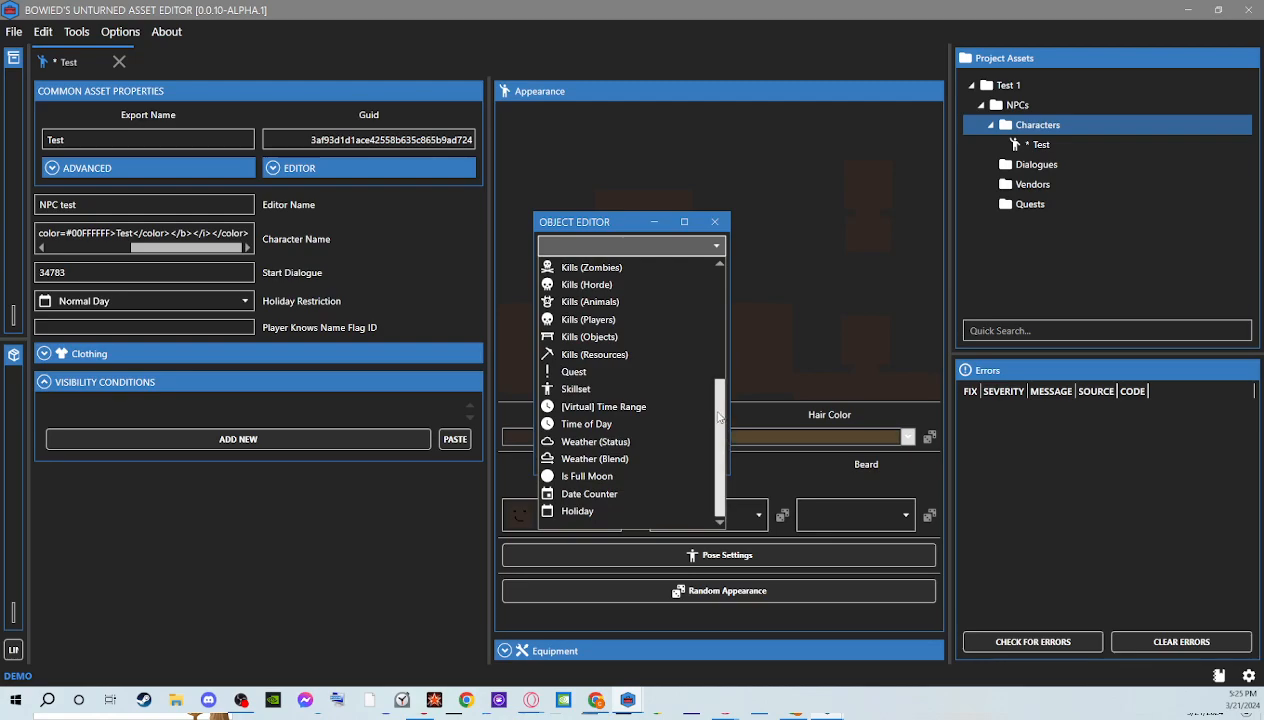
drag(717, 418, 714, 265)
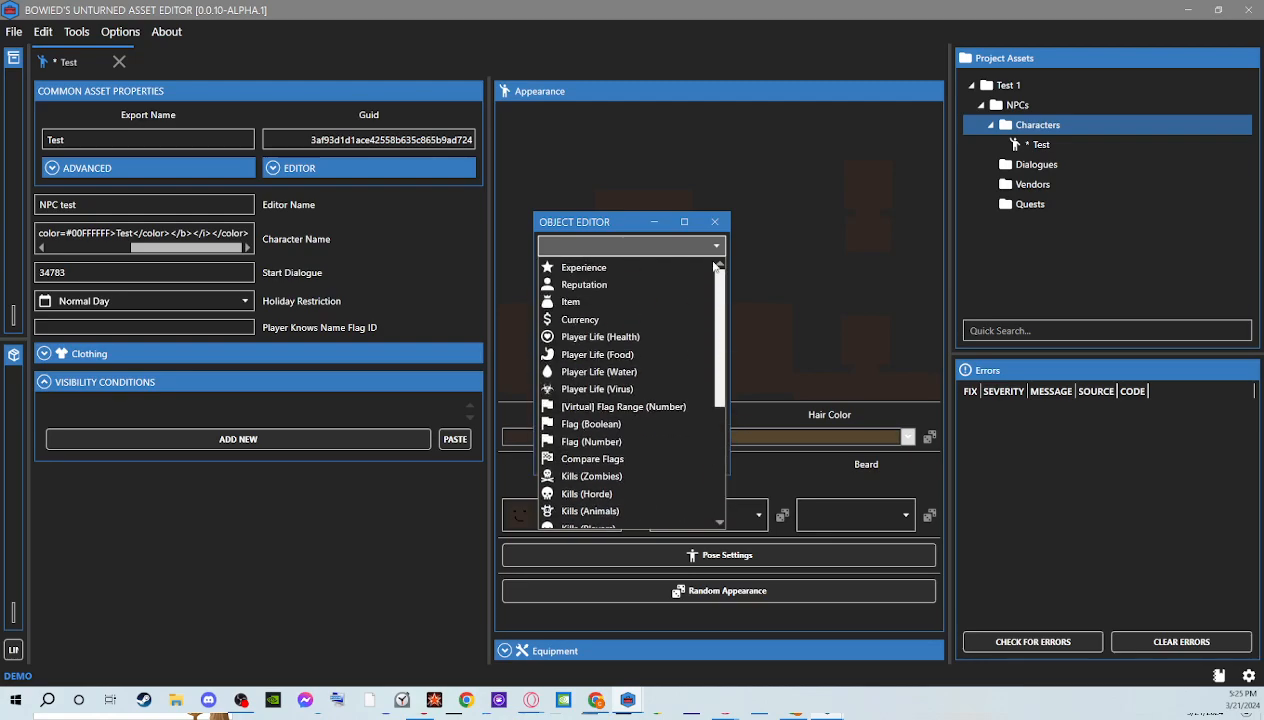
click(677, 299)
click(660, 330)
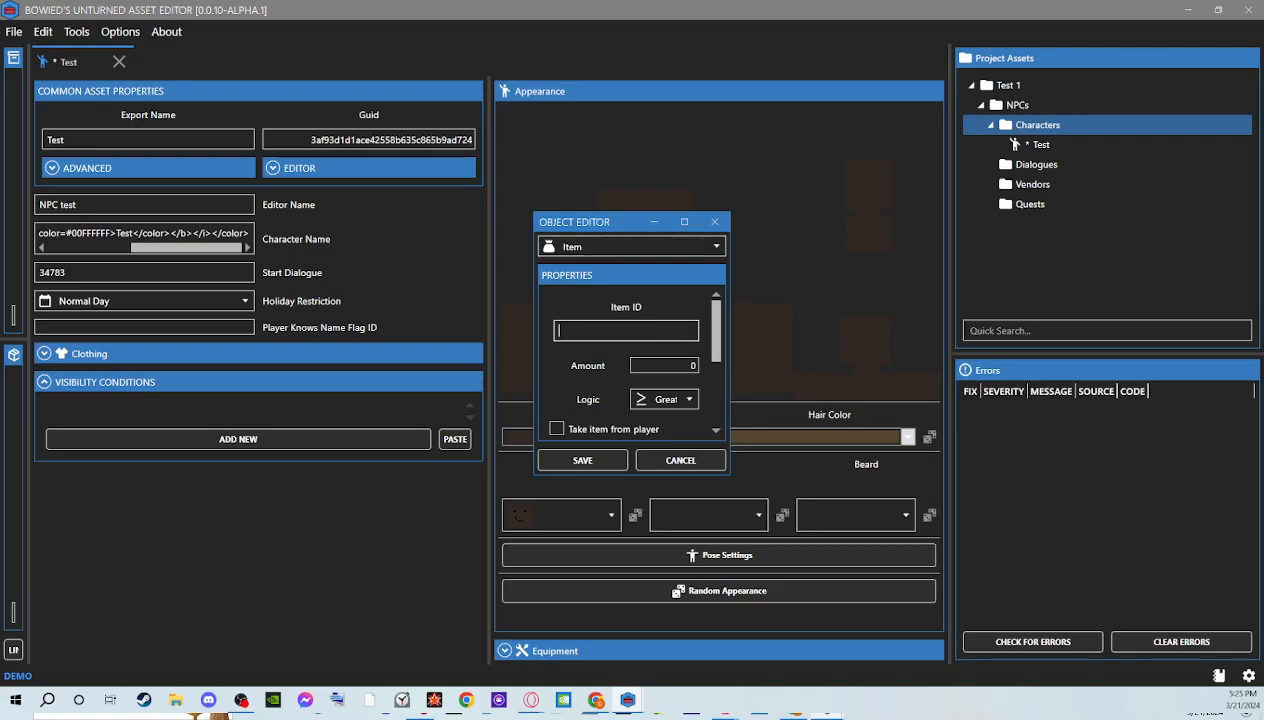
Switch to the browser and look up the item ID of the 5$ Big Stack on the Money Expansion workshop page
drag(1263, 260, 890, 8)
scroll(748, 437, up, 10)
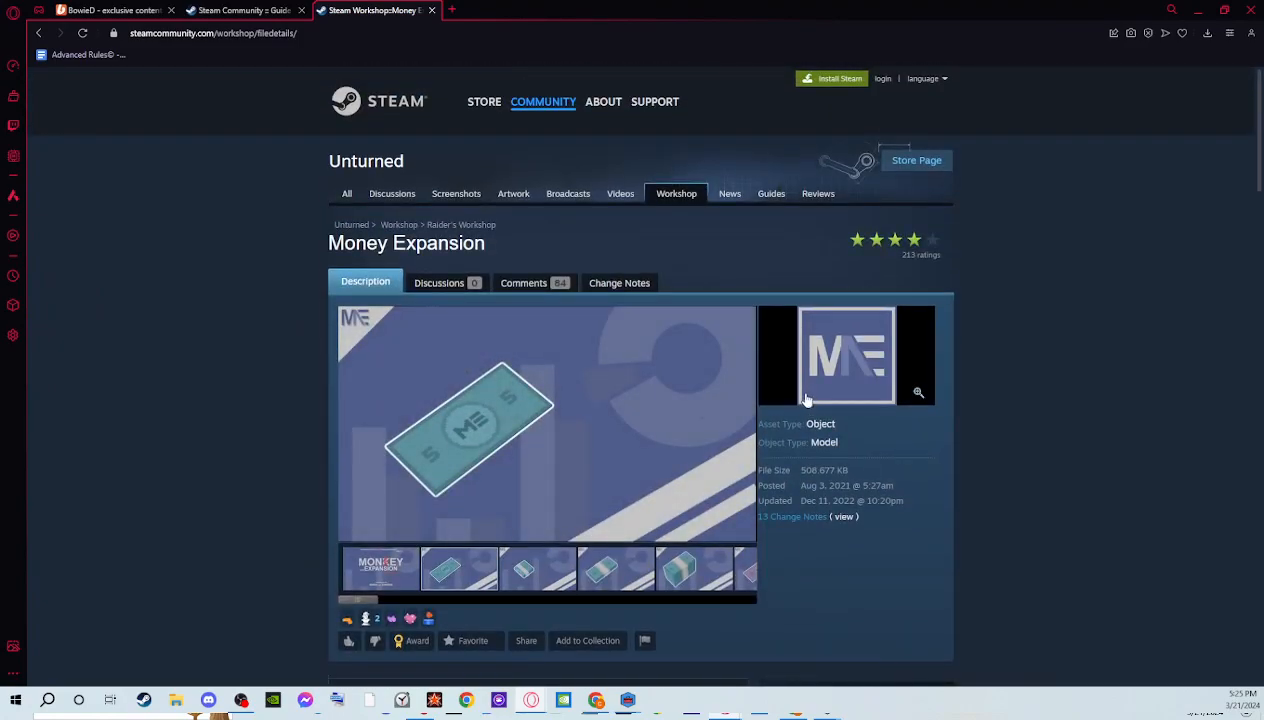
scroll(541, 261, down, 15)
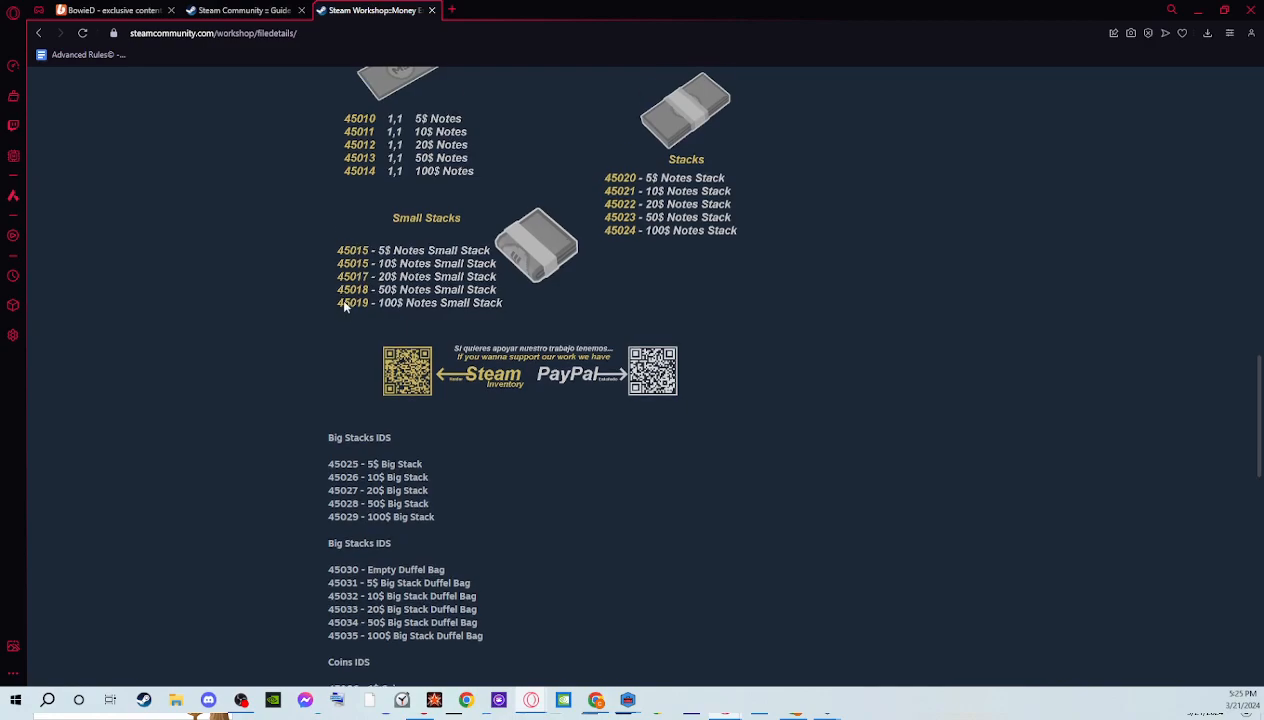
scroll(341, 300, down, 1)
double_click(343, 398)
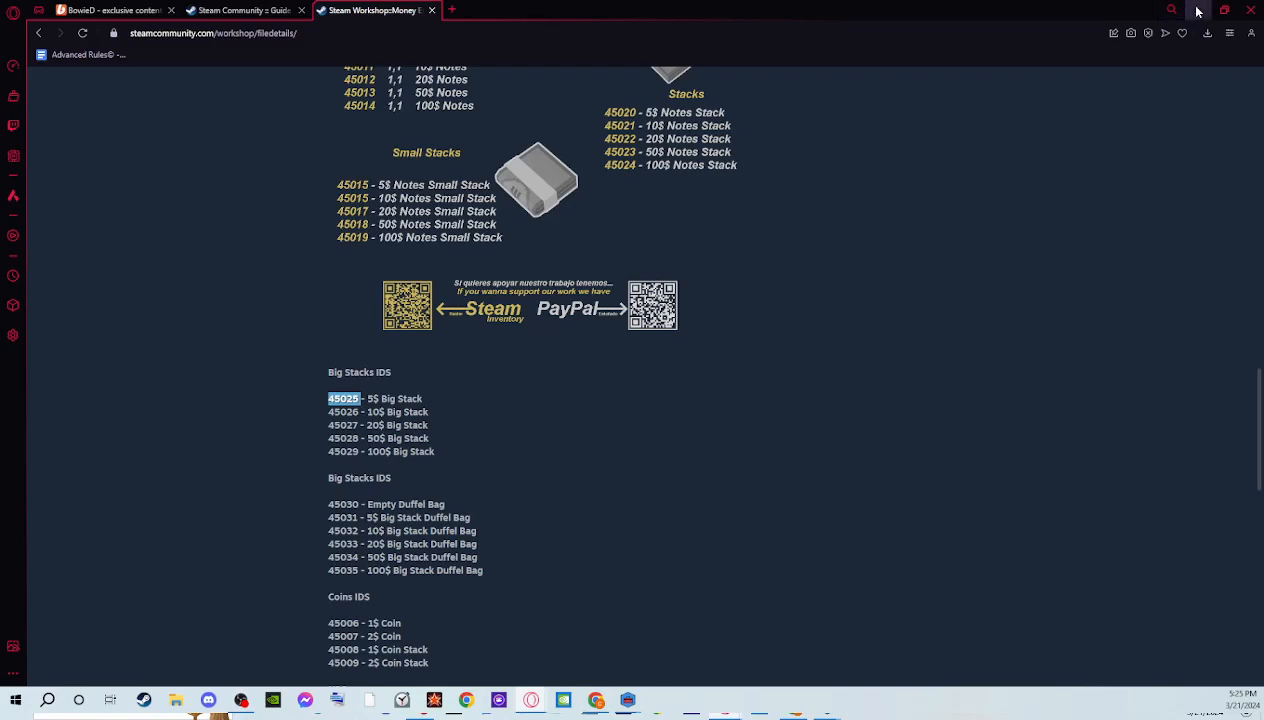
drag(1098, 17, 1068, 170)
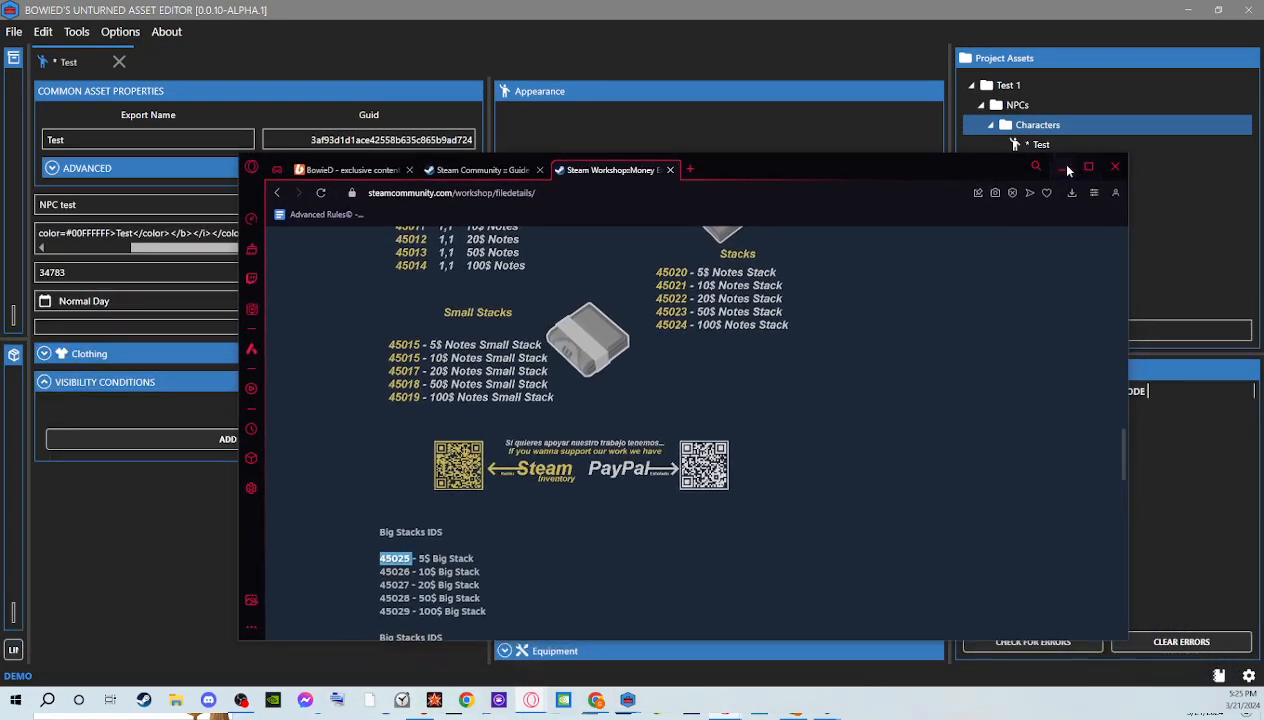
click(1066, 168)
Set the condition's item ID to 45025 and its amount to 1
click(615, 335)
text(45025)
click(656, 365)
double_click(660, 365)
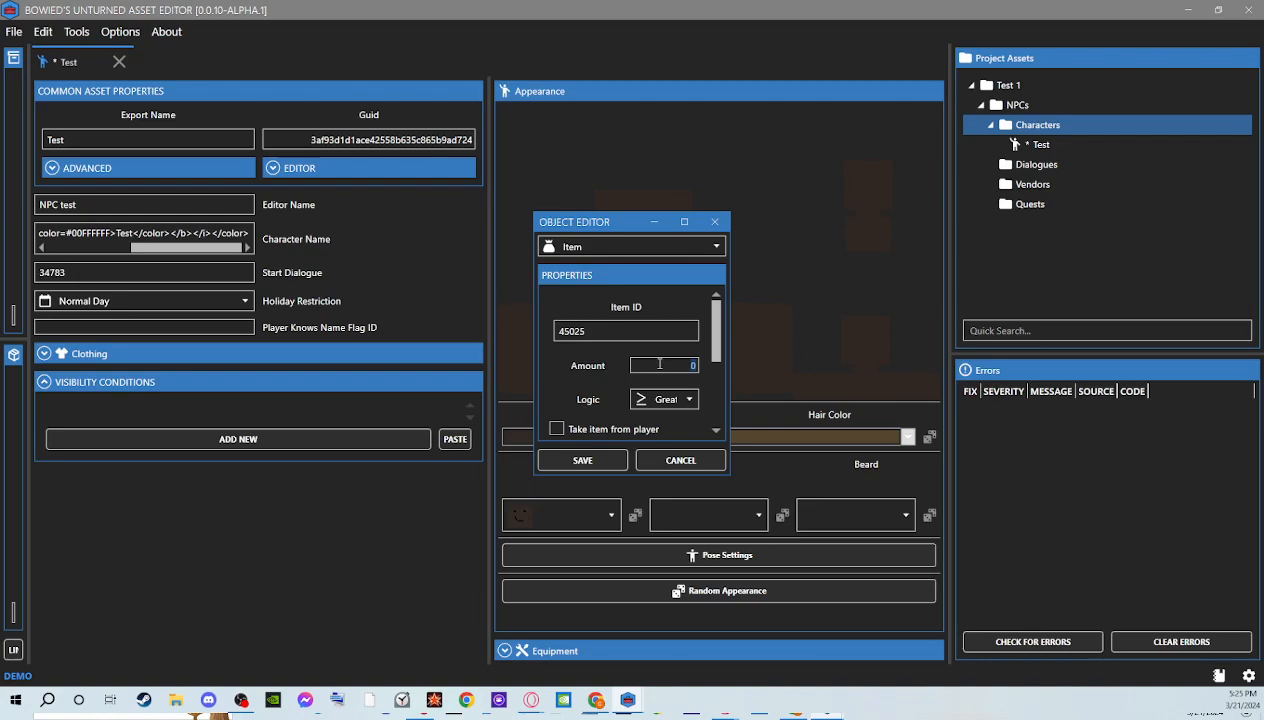
text(1)
Try the Equal logic for the item condition, and set the logic back to Greater Than or Equal
click(666, 399)
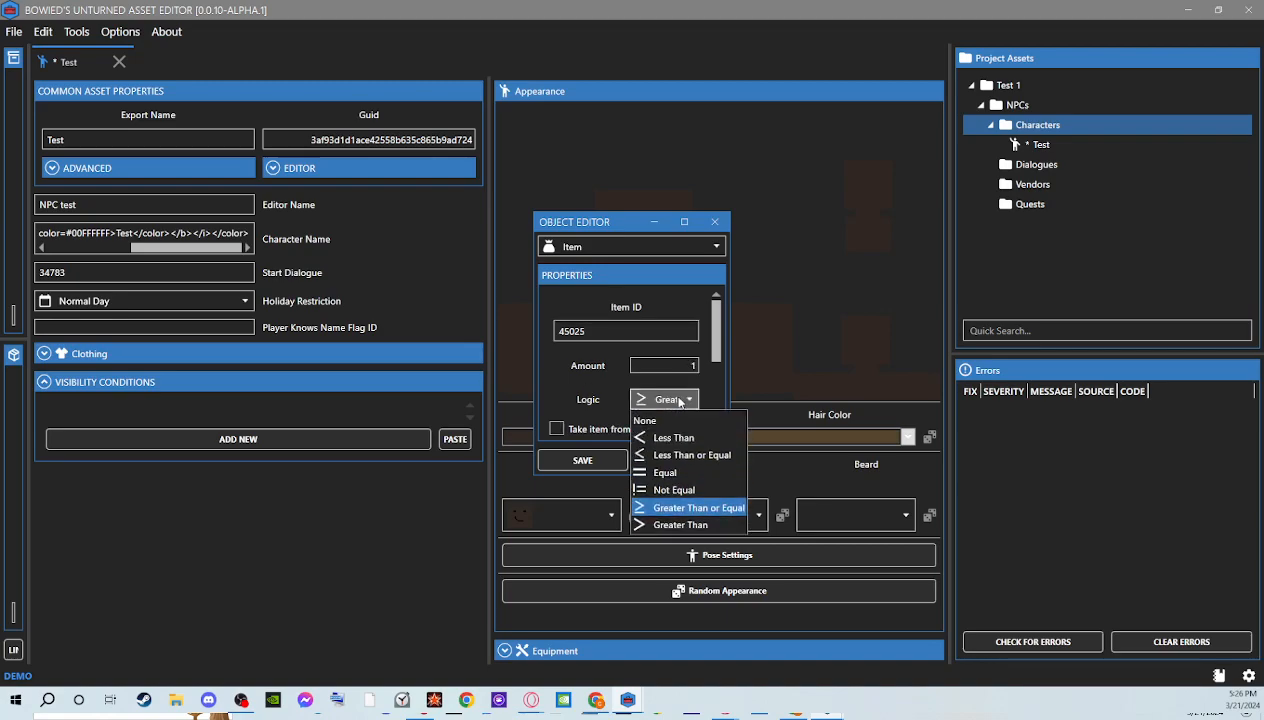
click(706, 505)
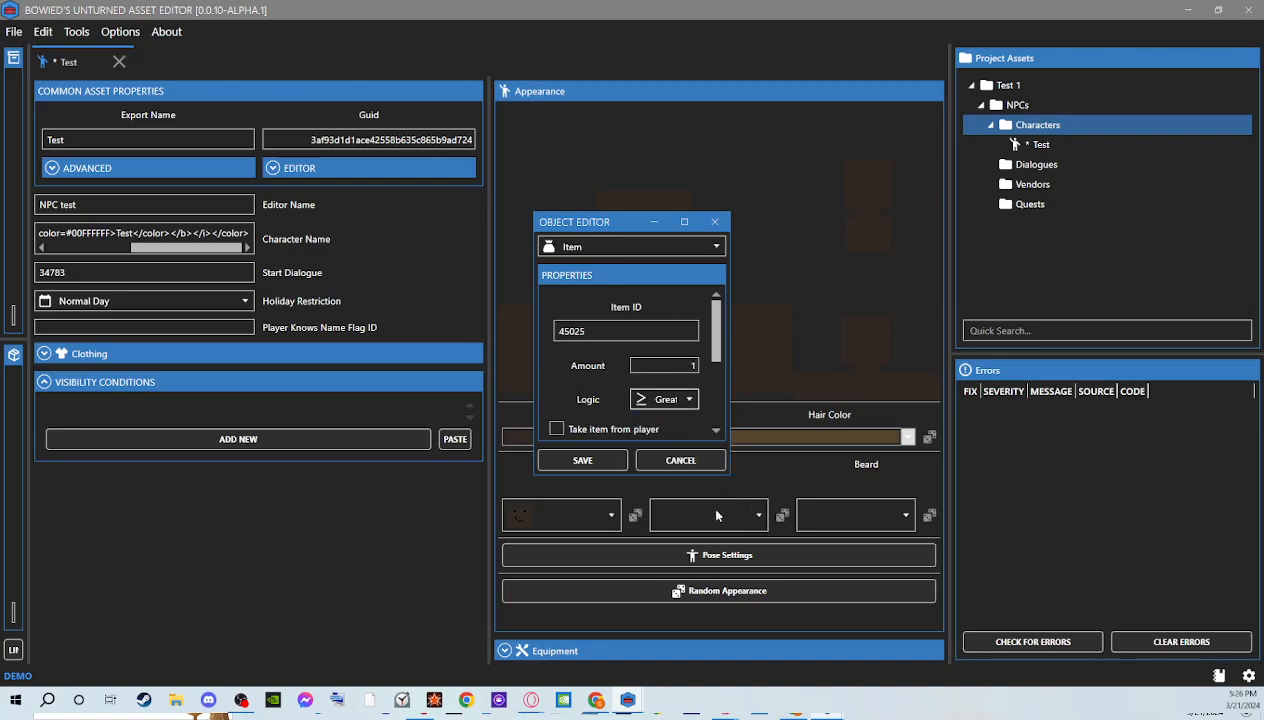
click(667, 400)
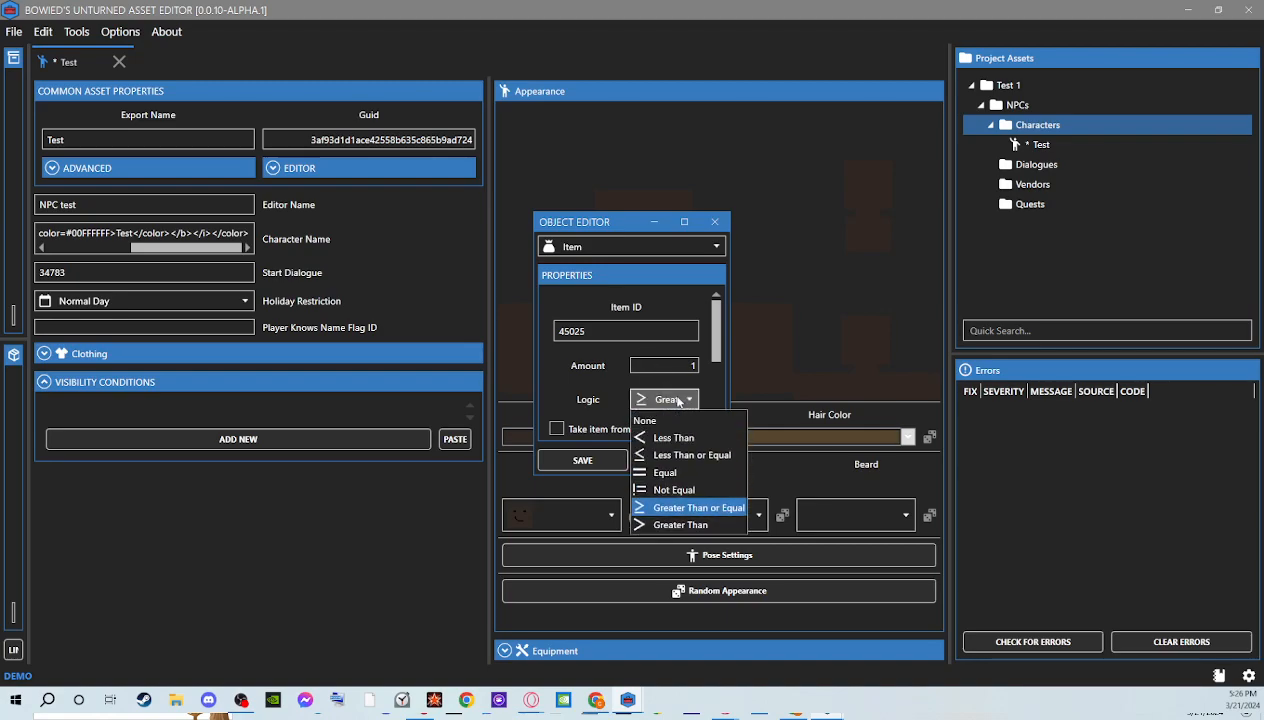
click(657, 474)
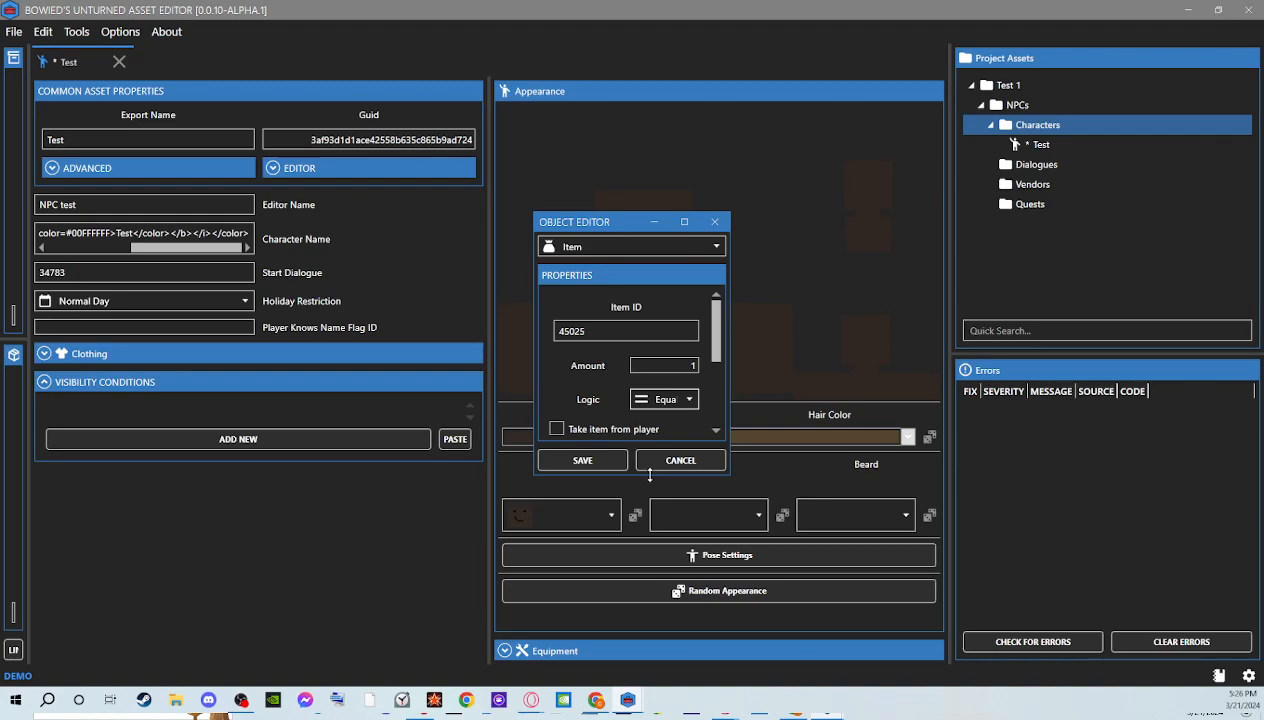
click(668, 400)
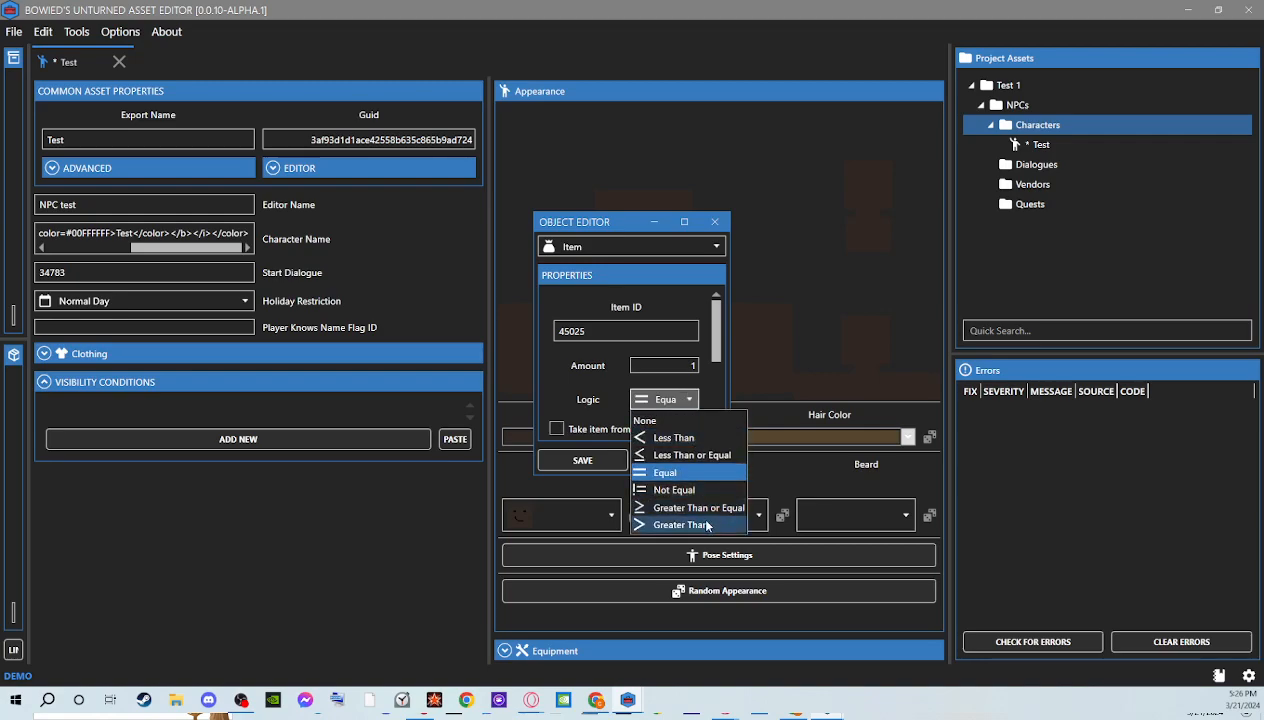
click(656, 509)
Go through the item condition's take-item, localization and required-conditions options, and save the condition
scroll(591, 381, down, 1)
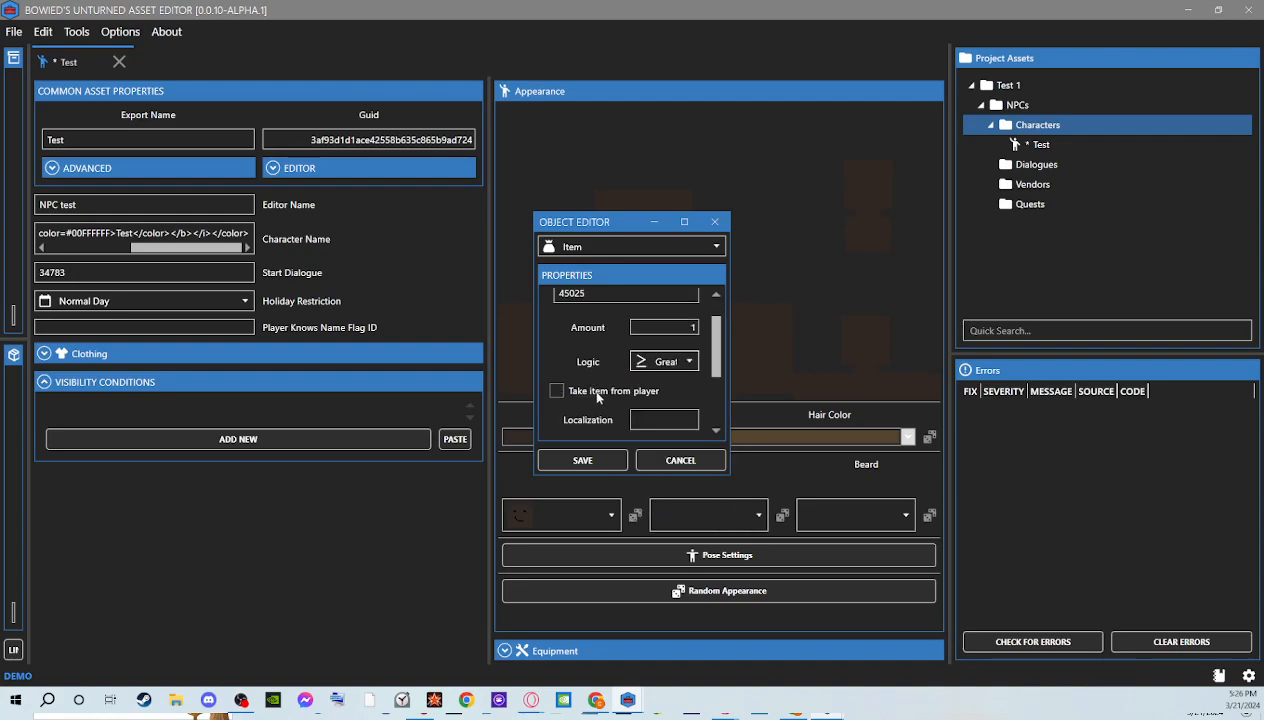
click(598, 398)
scroll(598, 398, down, 3)
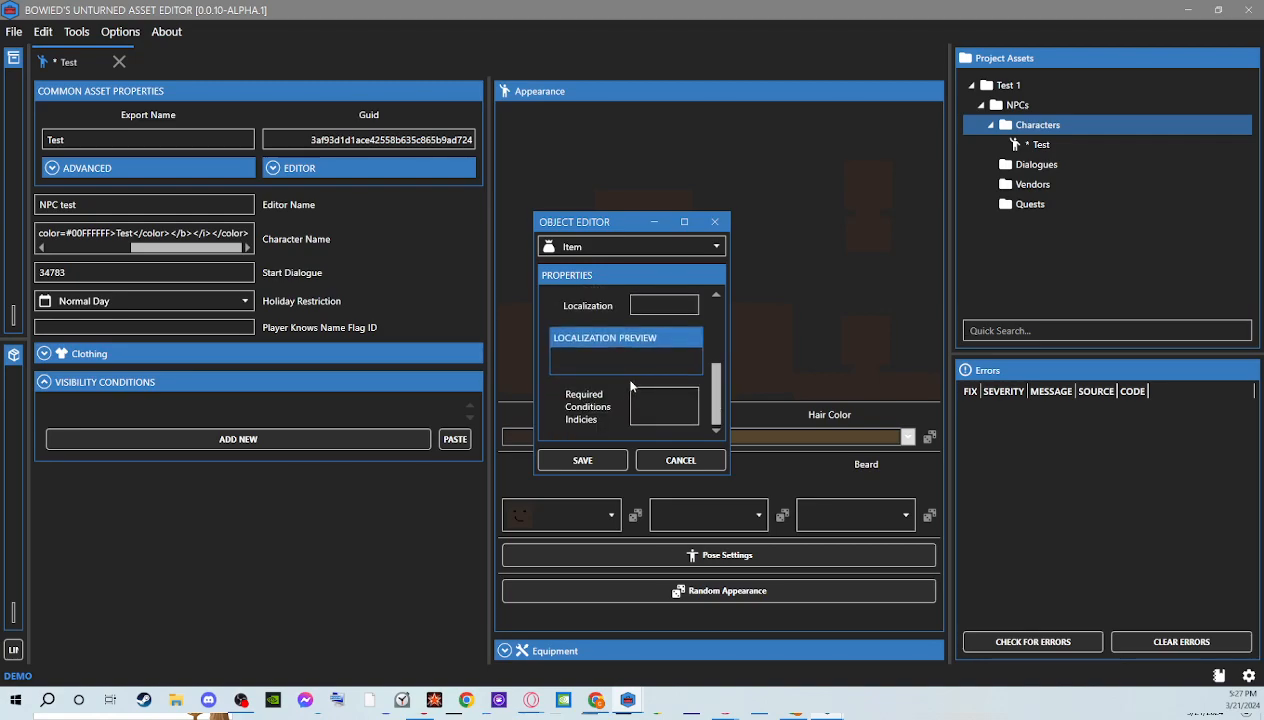
scroll(633, 352, up, 2)
scroll(602, 383, down, 2)
click(582, 460)
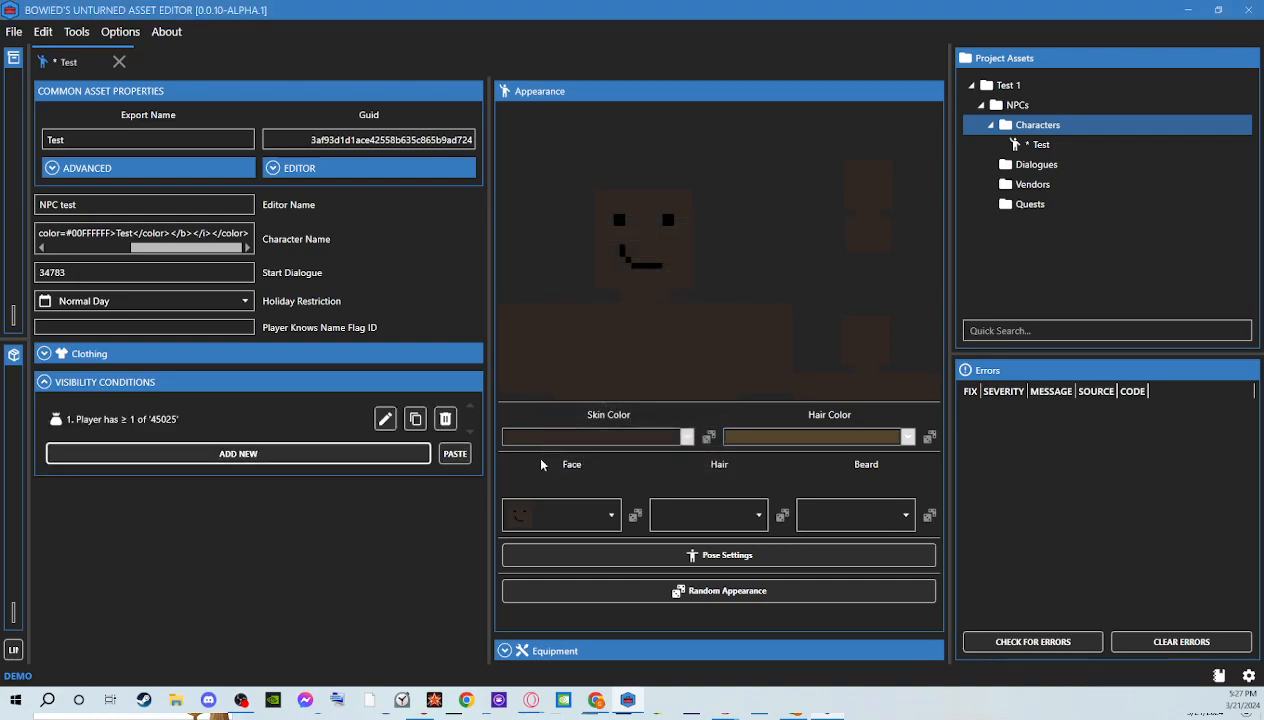
Delete the item condition from the character's visibility conditions
click(446, 418)
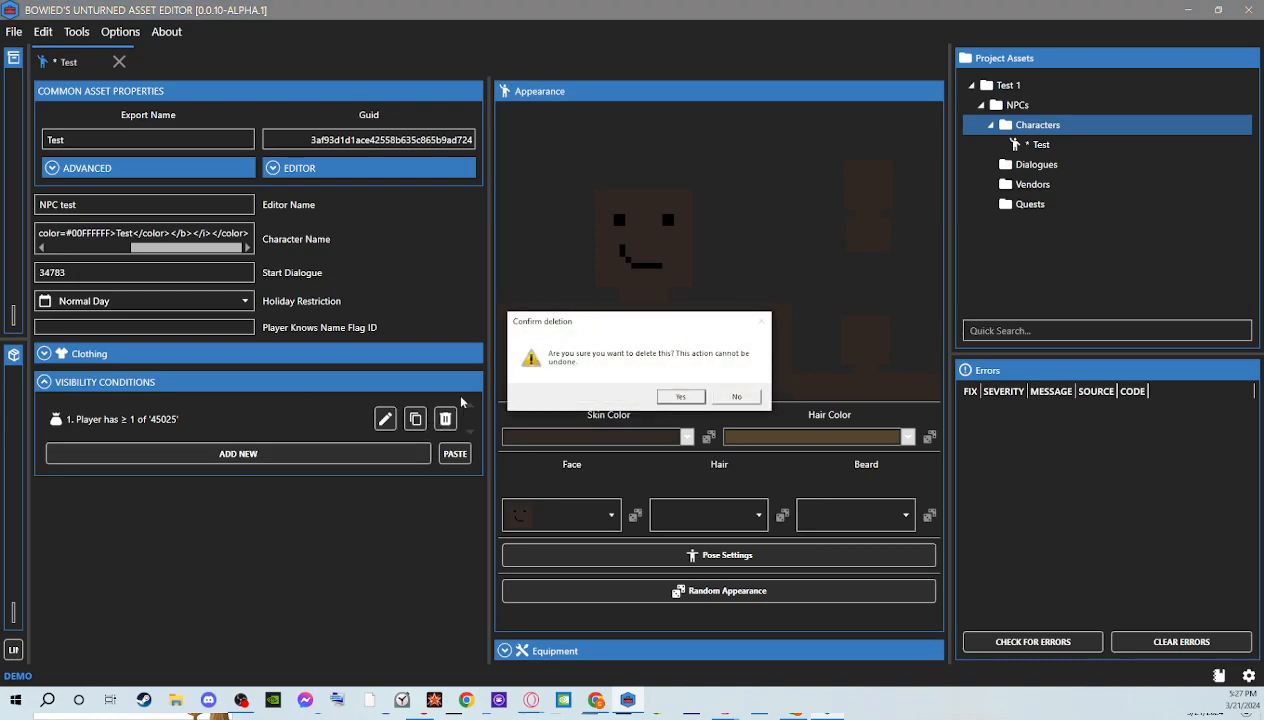
click(681, 398)
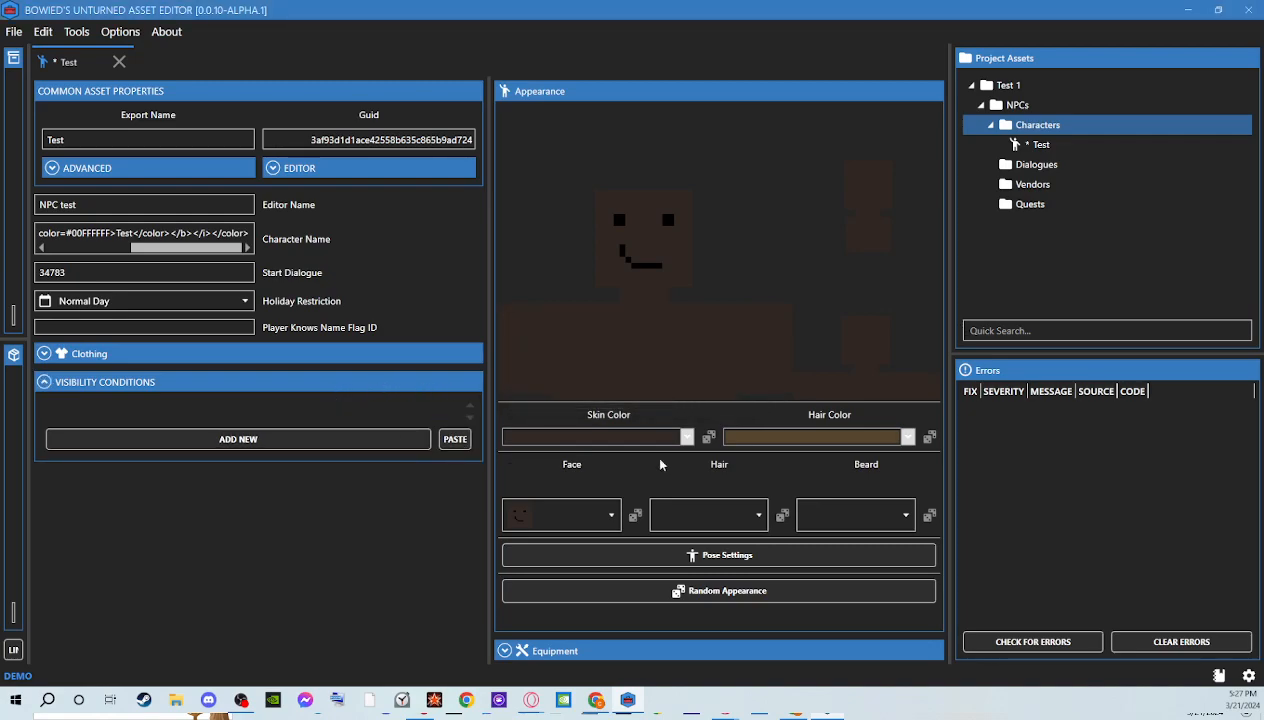
Set the character's skin color to a tan shade and the hair color to black from the Unturned colors
click(688, 437)
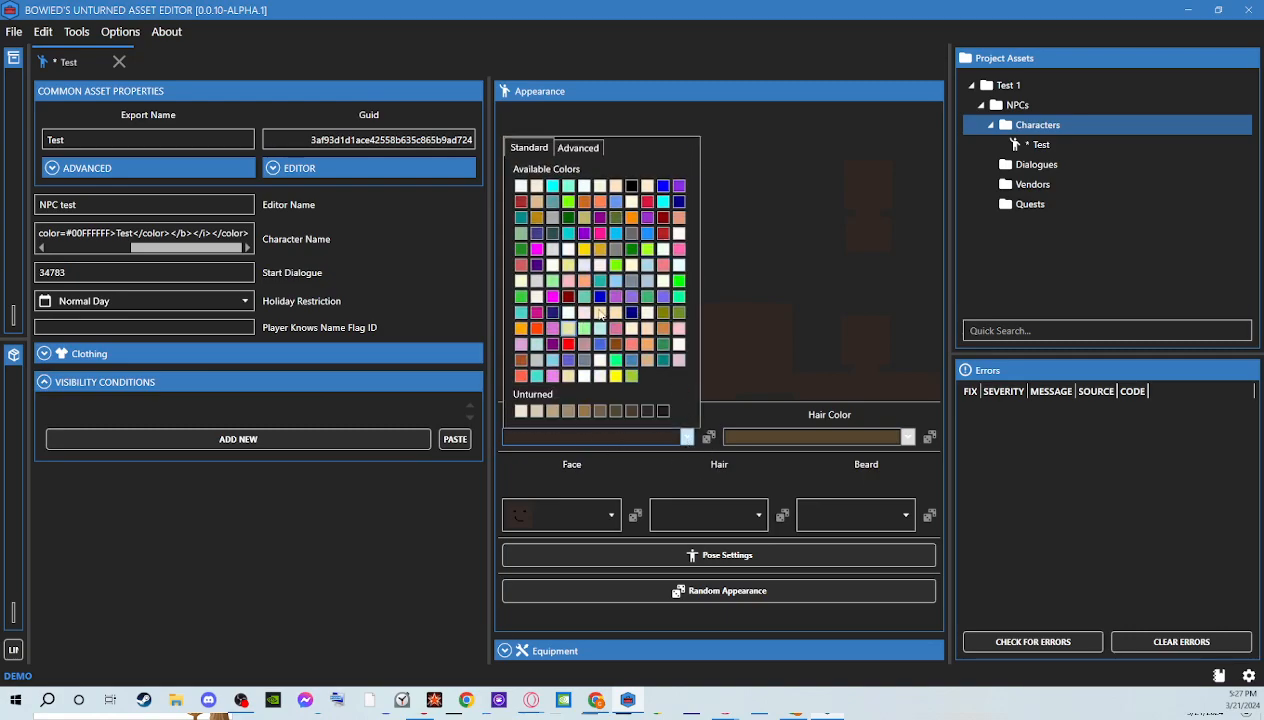
click(580, 147)
mouse_move(630, 520)
mouse_down()
mouse_move(629, 472)
mouse_move(605, 515)
mouse_move(578, 525)
mouse_move(548, 505)
mouse_move(548, 526)
mouse_up()
click(529, 457)
click(572, 410)
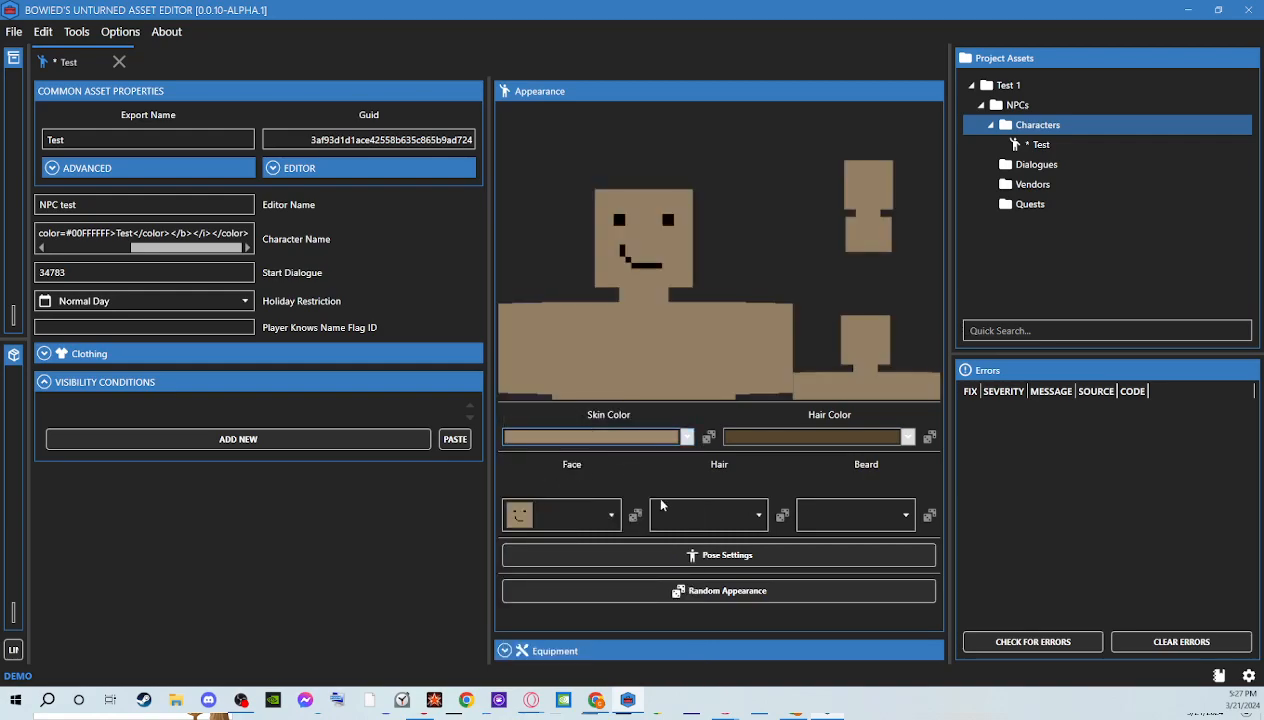
click(796, 436)
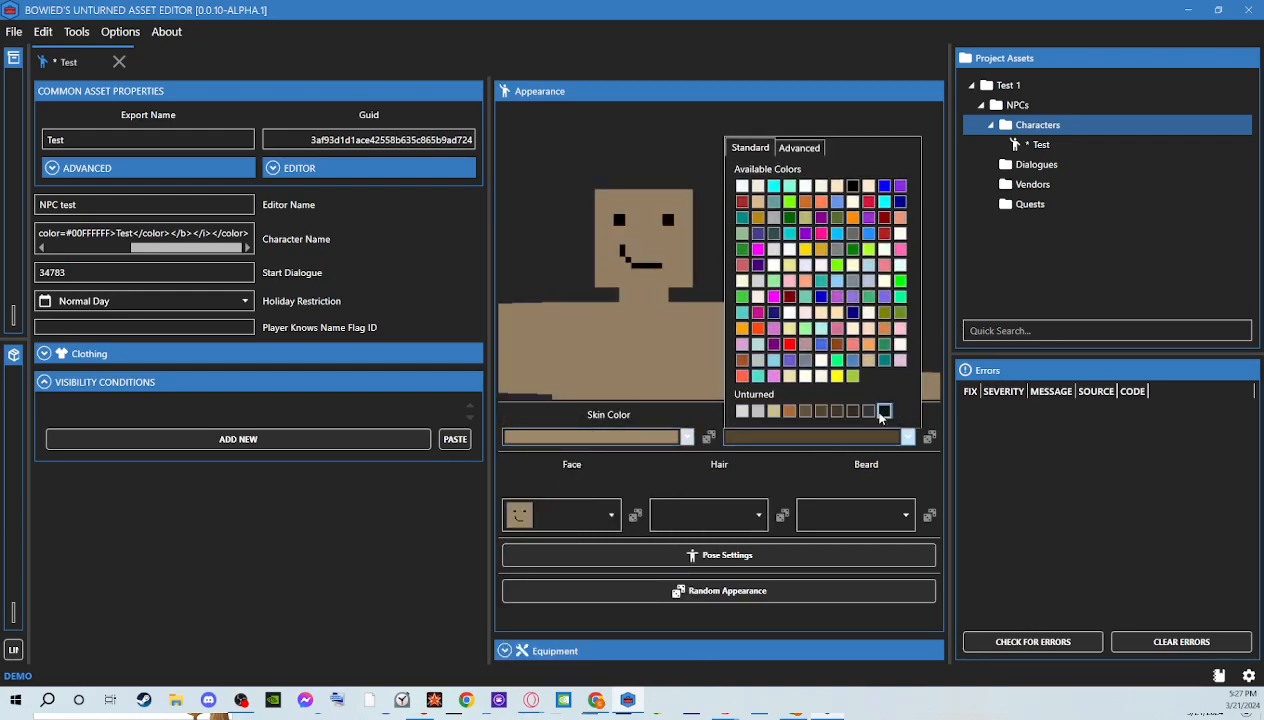
click(885, 410)
Try several faces on the character and settle on the one with square eyes and a wide, straight smile
click(558, 516)
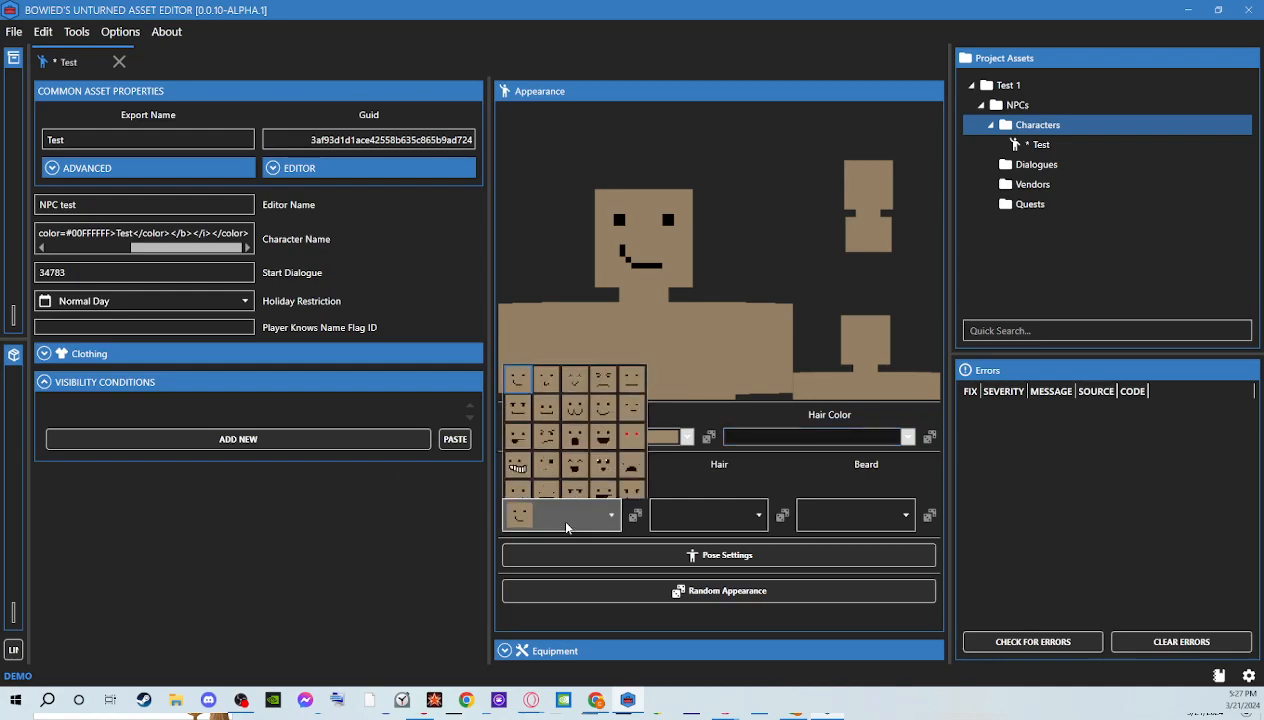
click(574, 426)
click(578, 514)
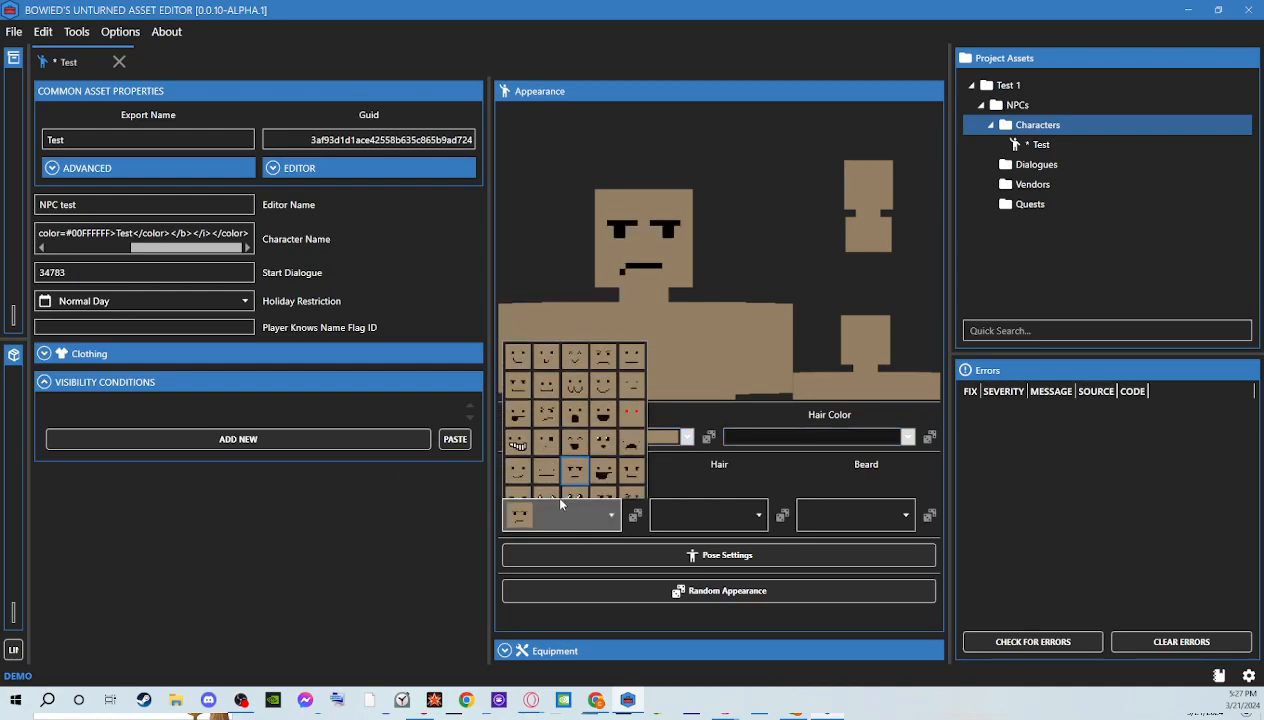
click(602, 430)
click(562, 515)
click(552, 487)
Try a full swept hairstyle on the character, and settle on the one with short, sparse tufts
click(652, 517)
click(728, 604)
click(712, 515)
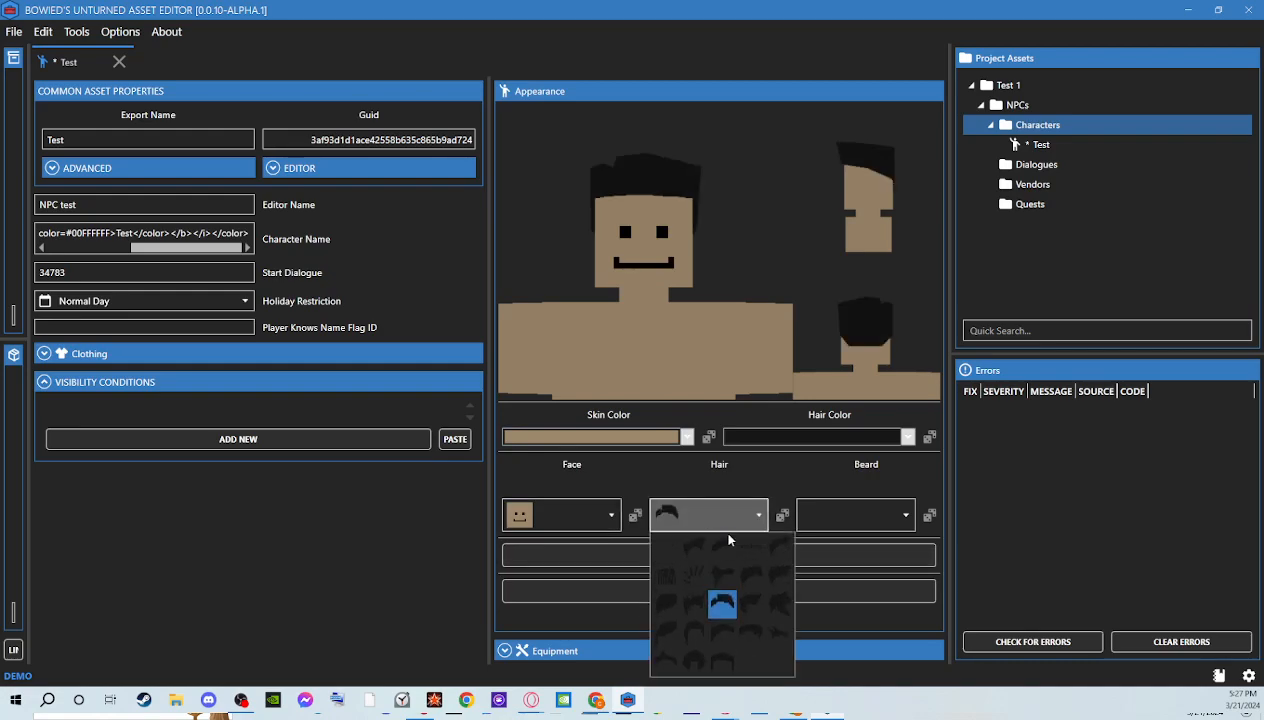
click(668, 601)
Try a full beard on the character, and set the beard back to none
click(855, 515)
click(891, 575)
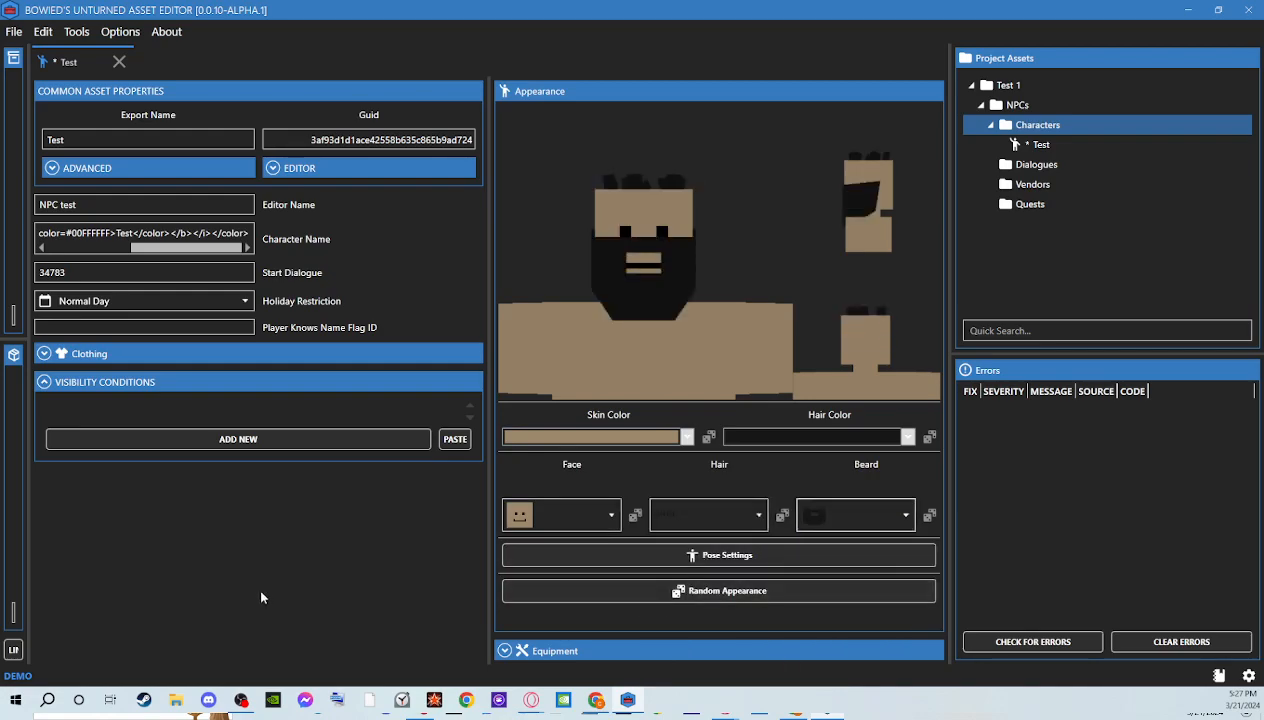
click(817, 515)
click(830, 543)
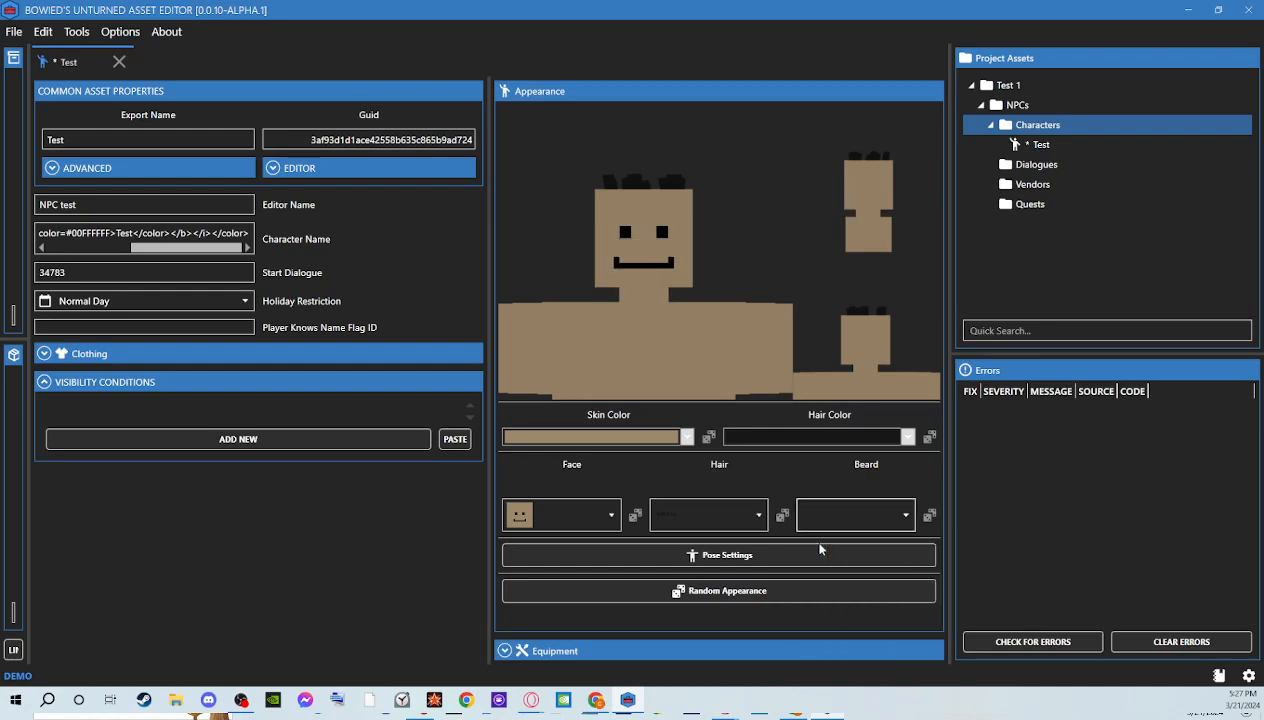
Examine the character's pose settings and the list of available poses, keeping the Stand pose
click(660, 564)
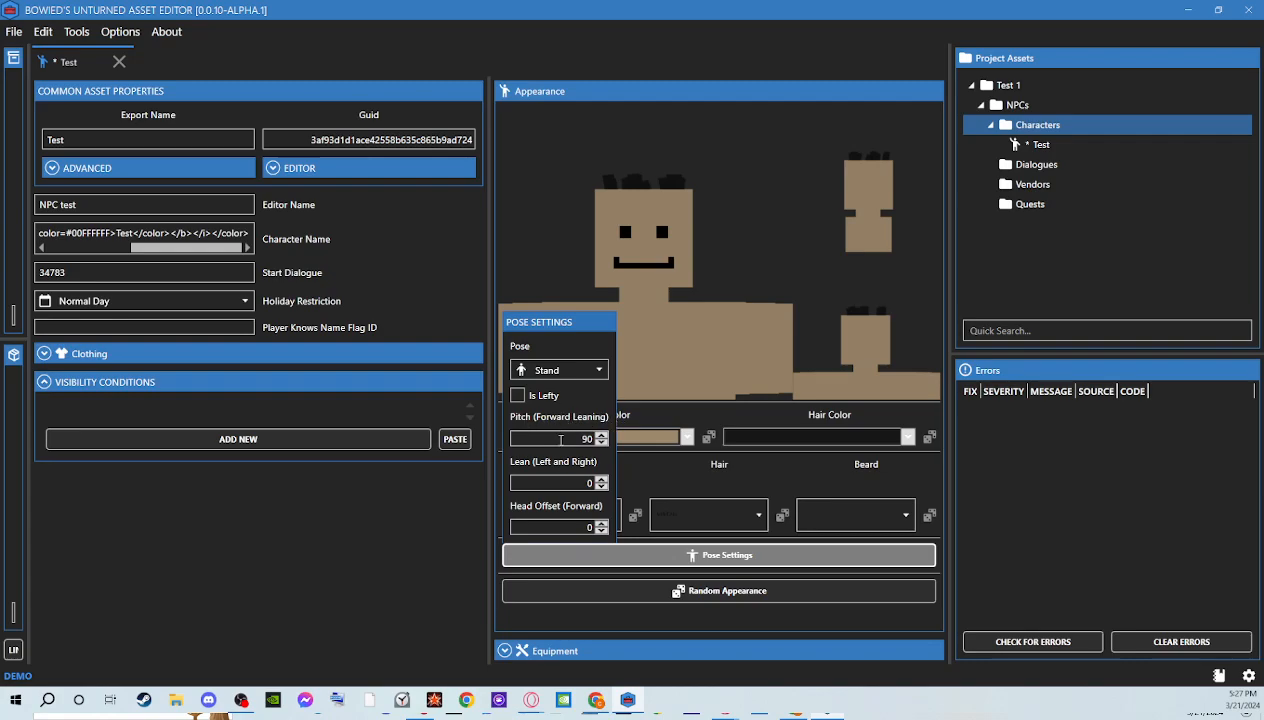
click(553, 372)
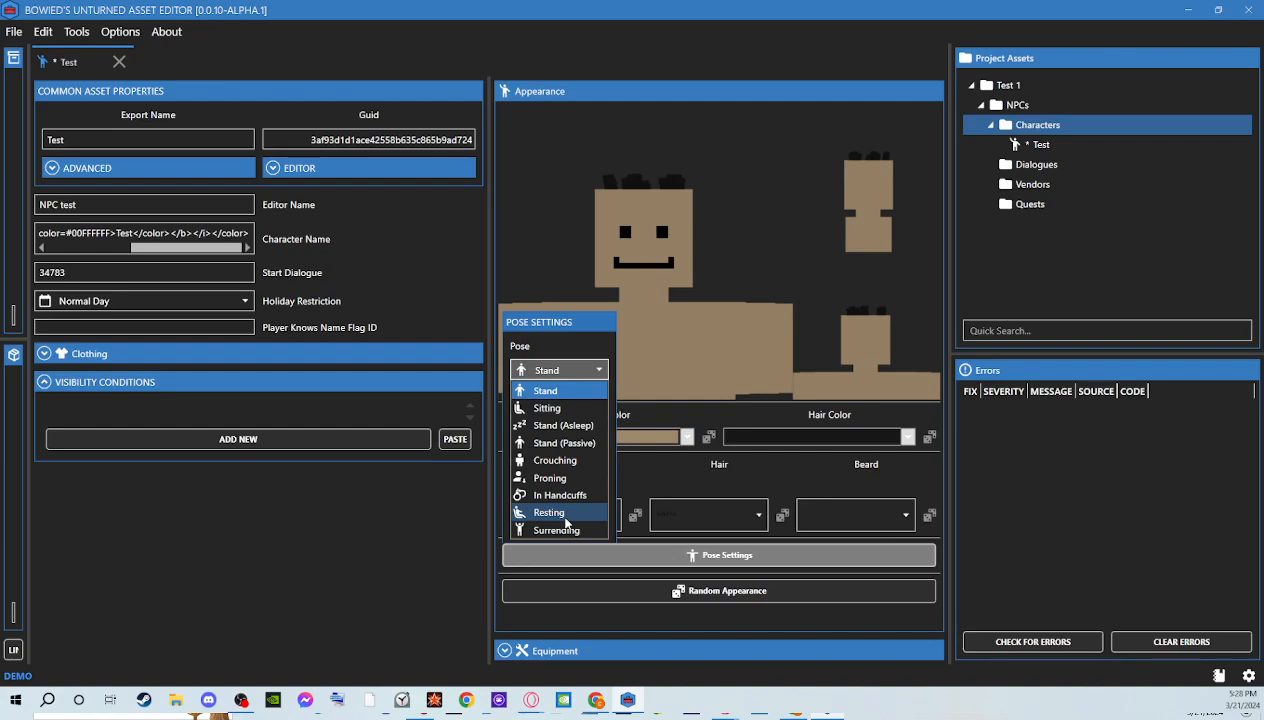
click(651, 467)
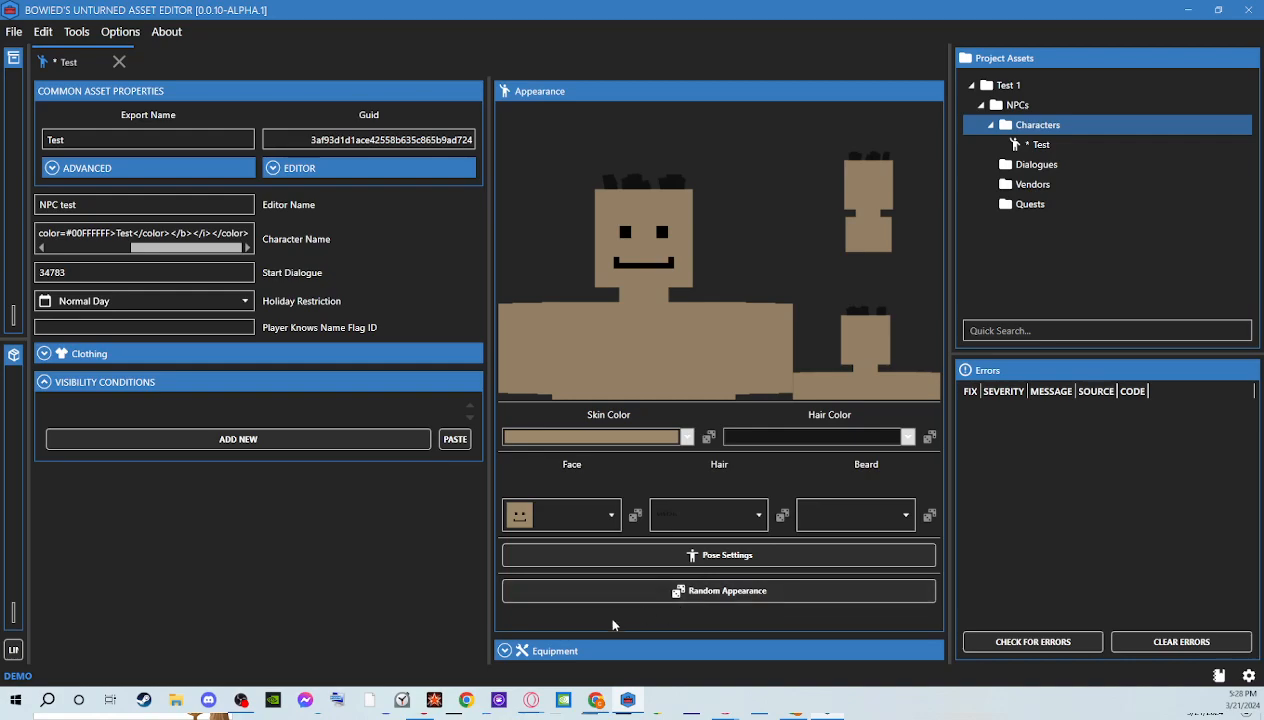
Try Primary as the selected slot in the character's equipment, and set it back to None
click(528, 651)
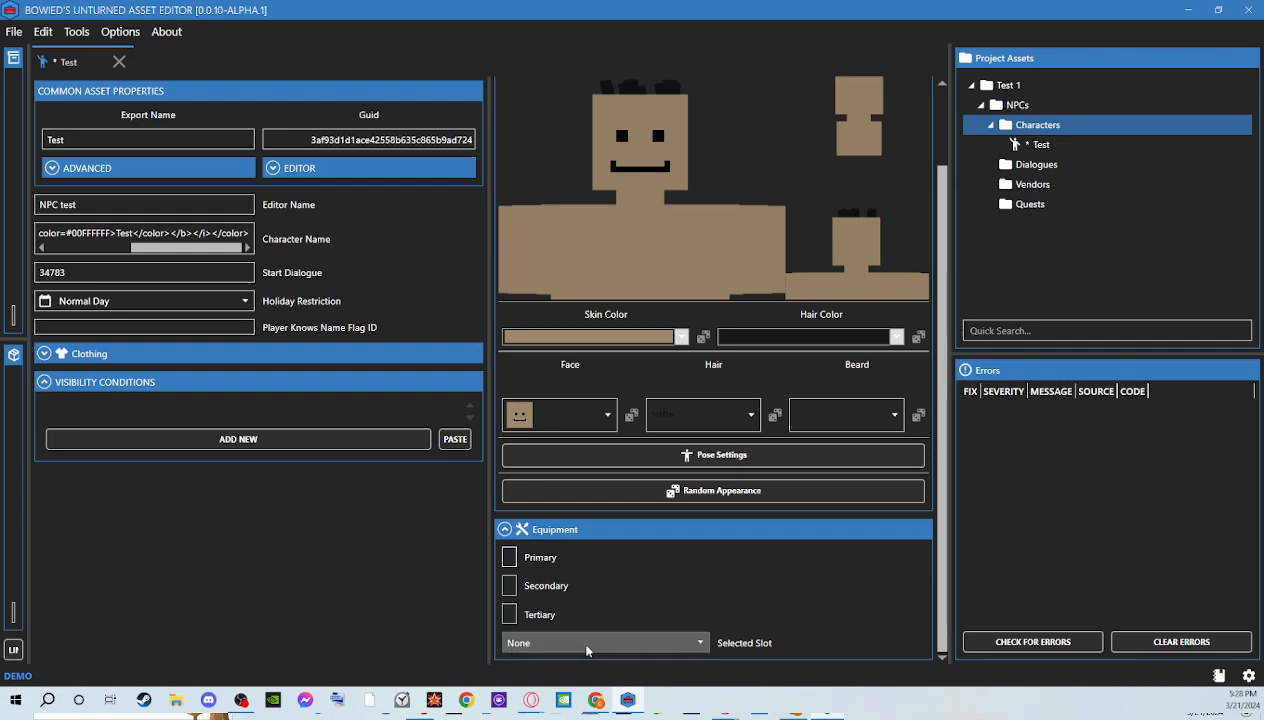
click(703, 643)
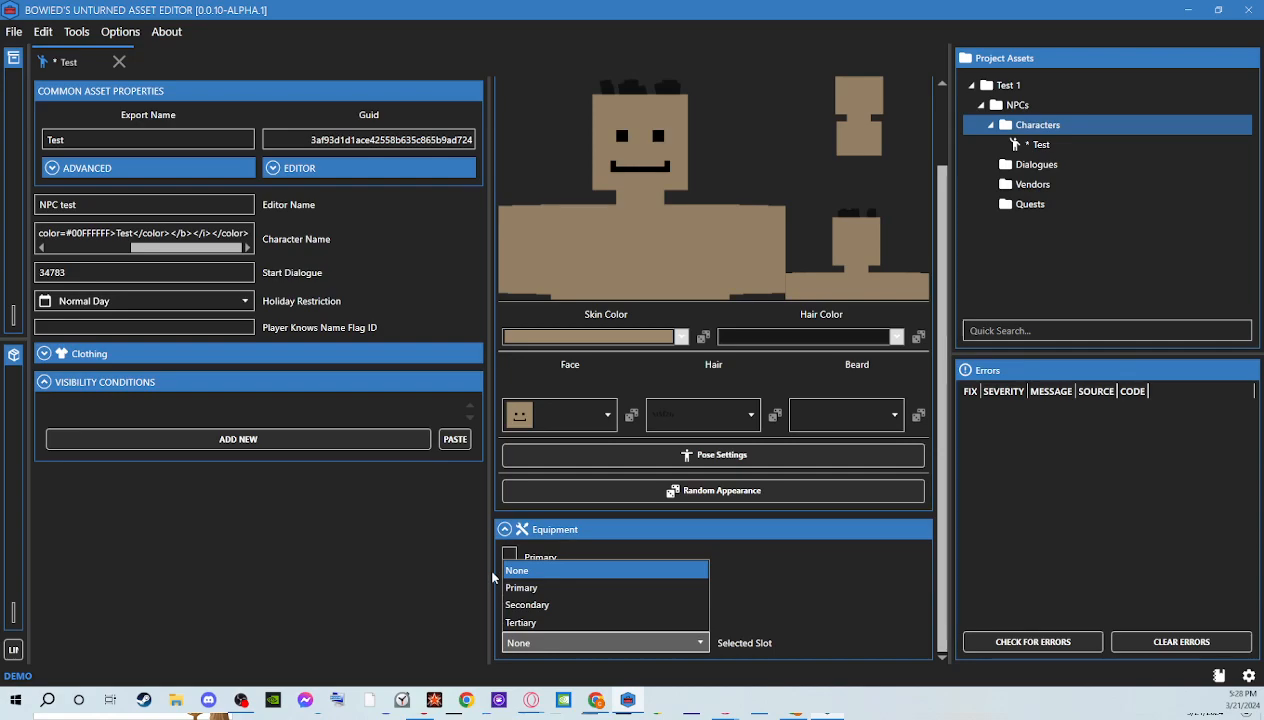
click(522, 589)
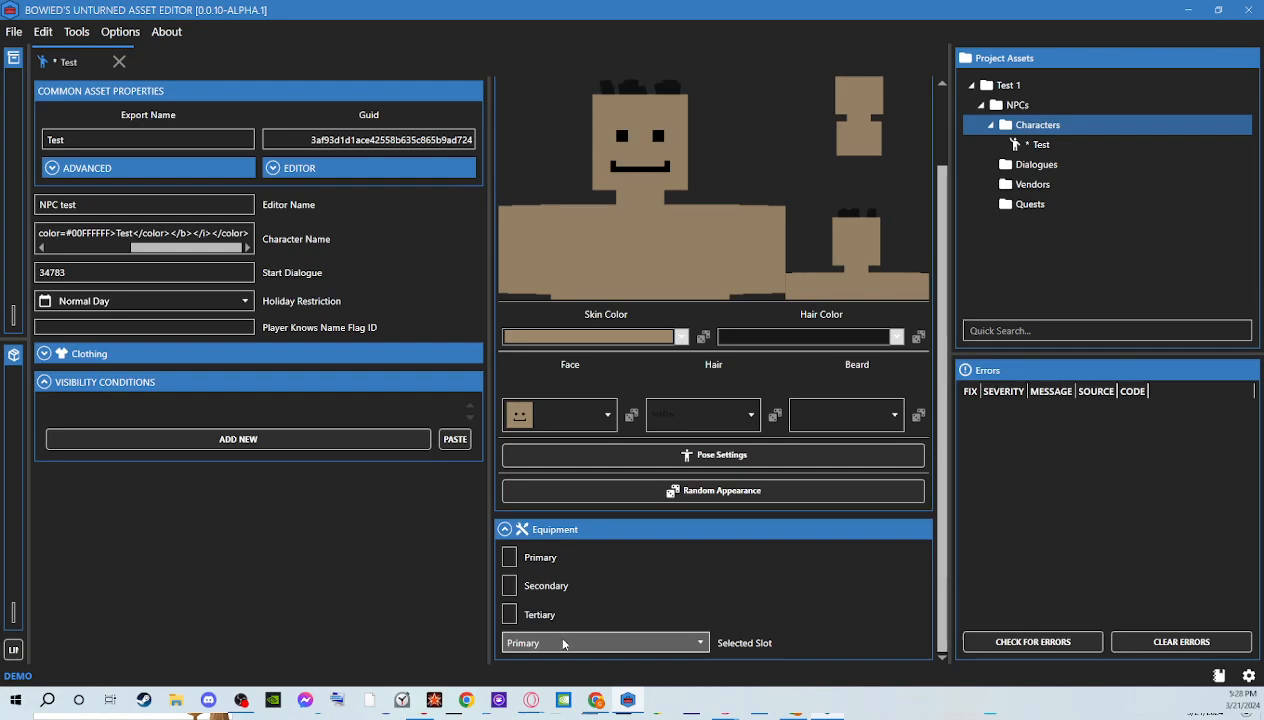
click(560, 643)
click(554, 570)
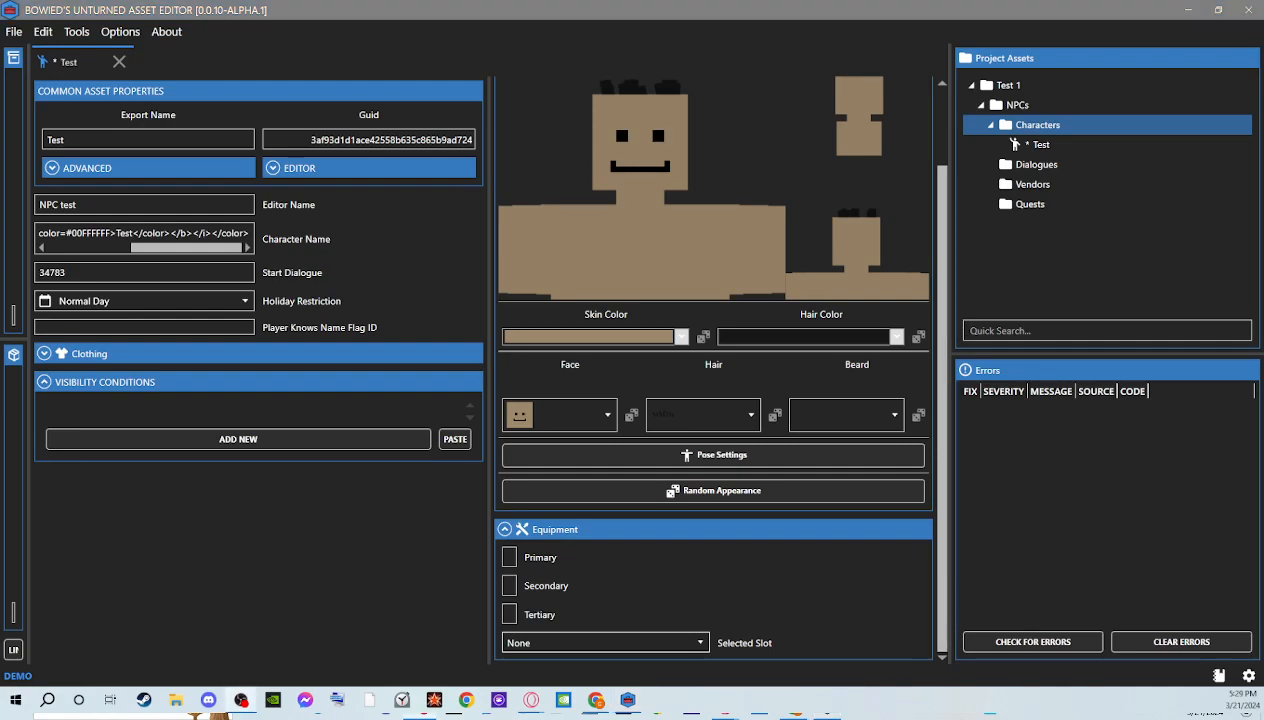
Save the project with the finished Test character
click(16, 34)
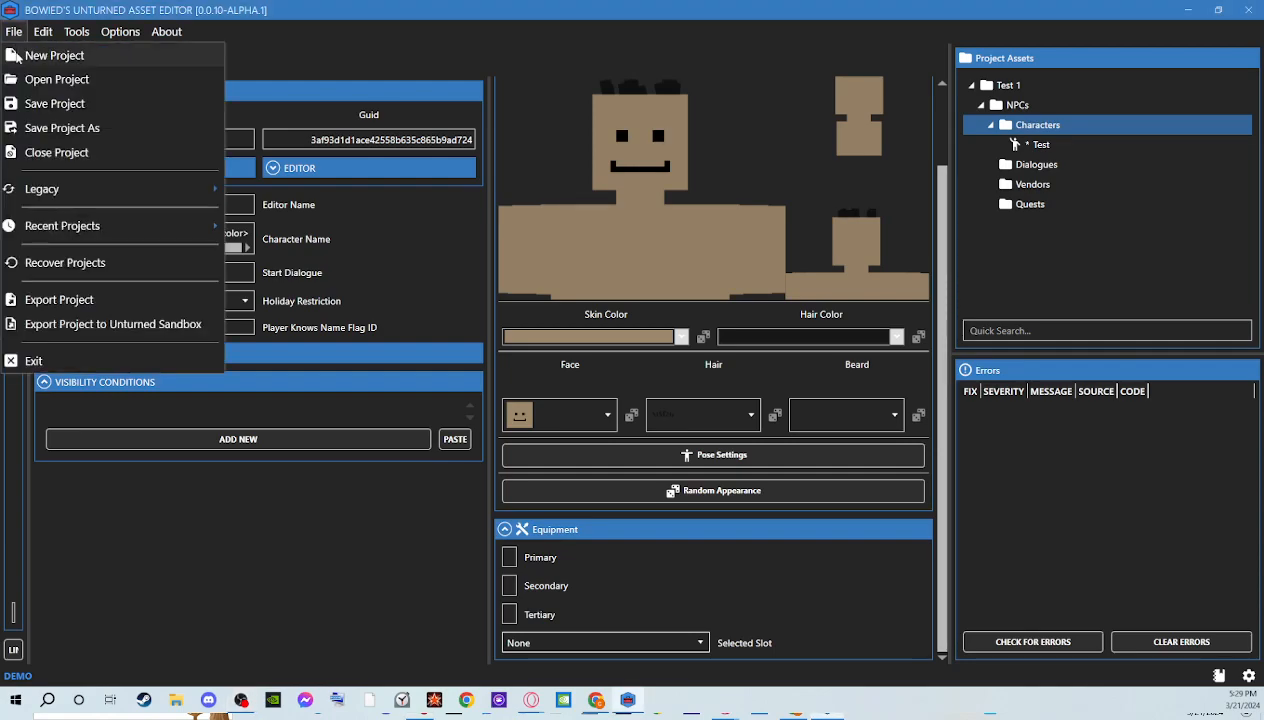
click(40, 104)
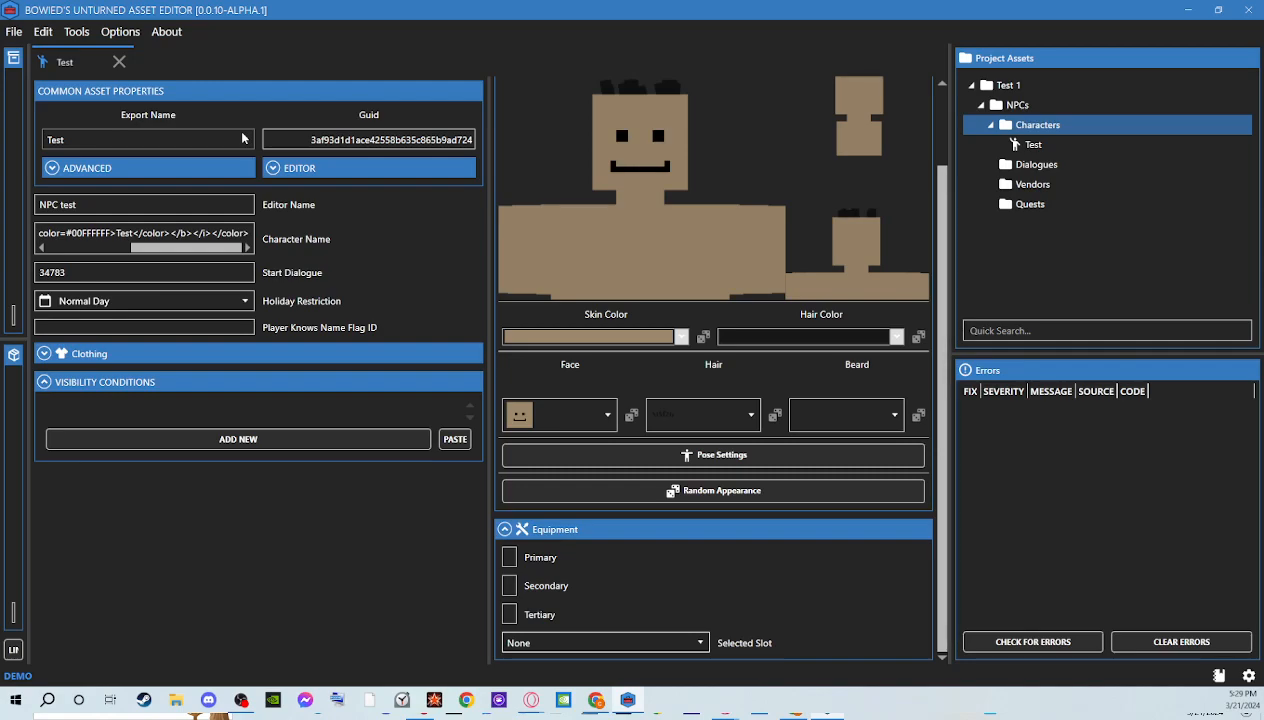
Duplicate the Test character in the project assets with a new GUID
click(1084, 147)
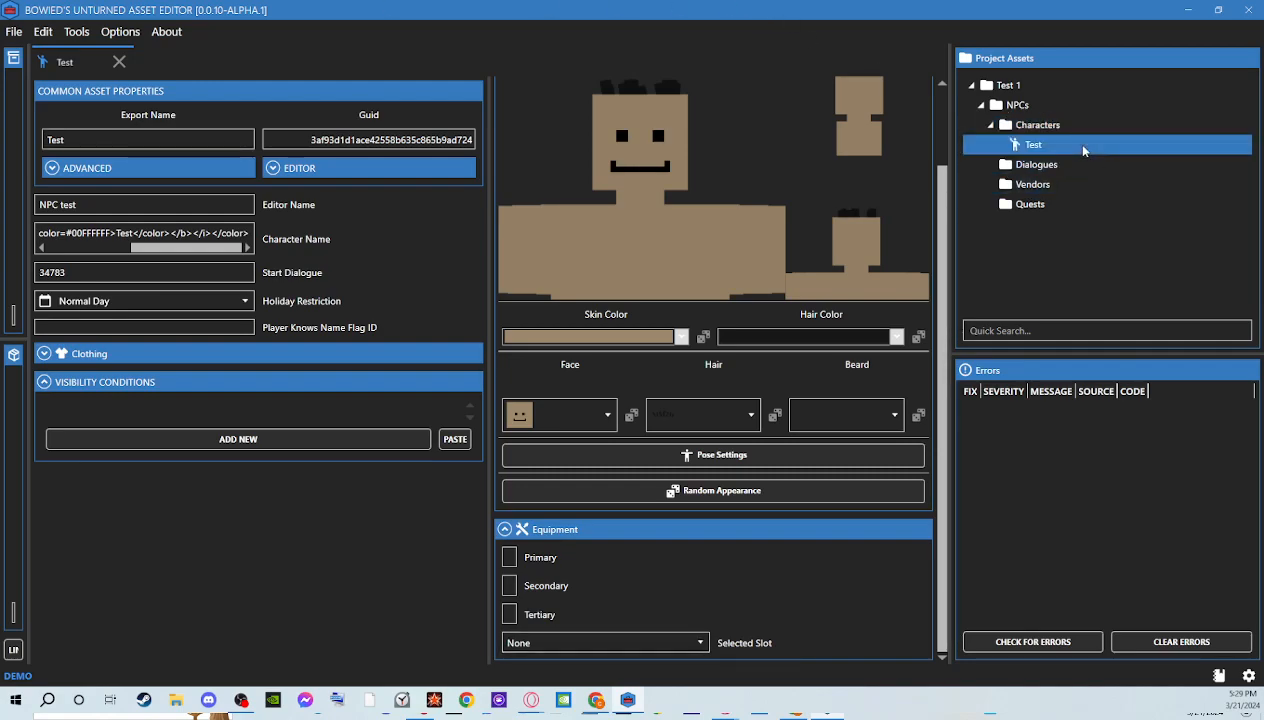
right_click(1083, 148)
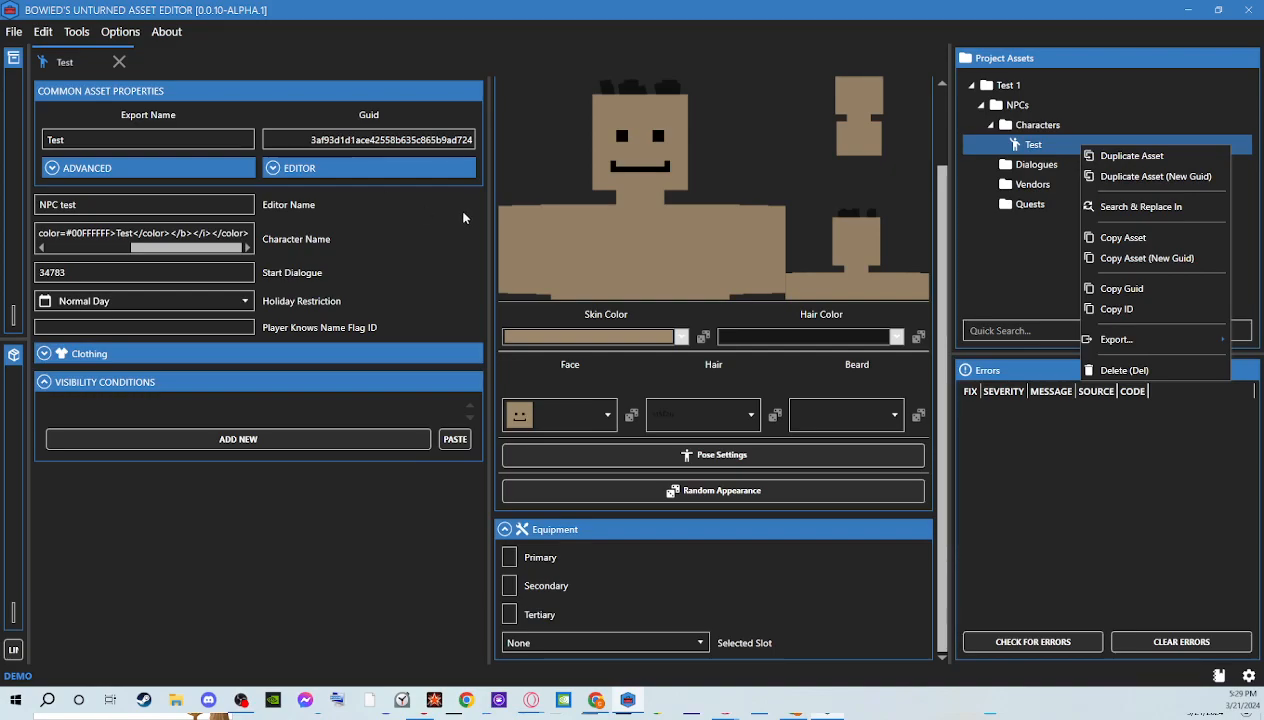
click(1130, 176)
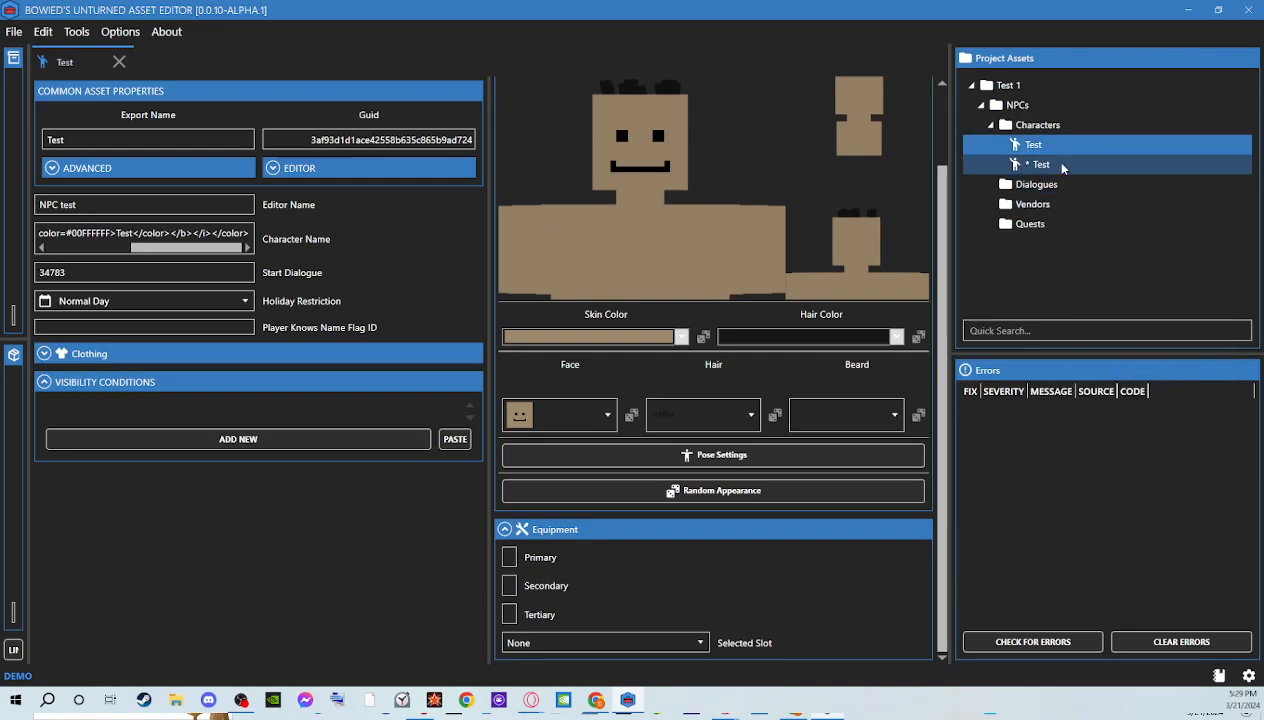
Set the duplicated character's export name to Test 1 and editor name to NPC test 1, and save the project
double_click(1040, 164)
click(175, 140)
text(1)
click(88, 205)
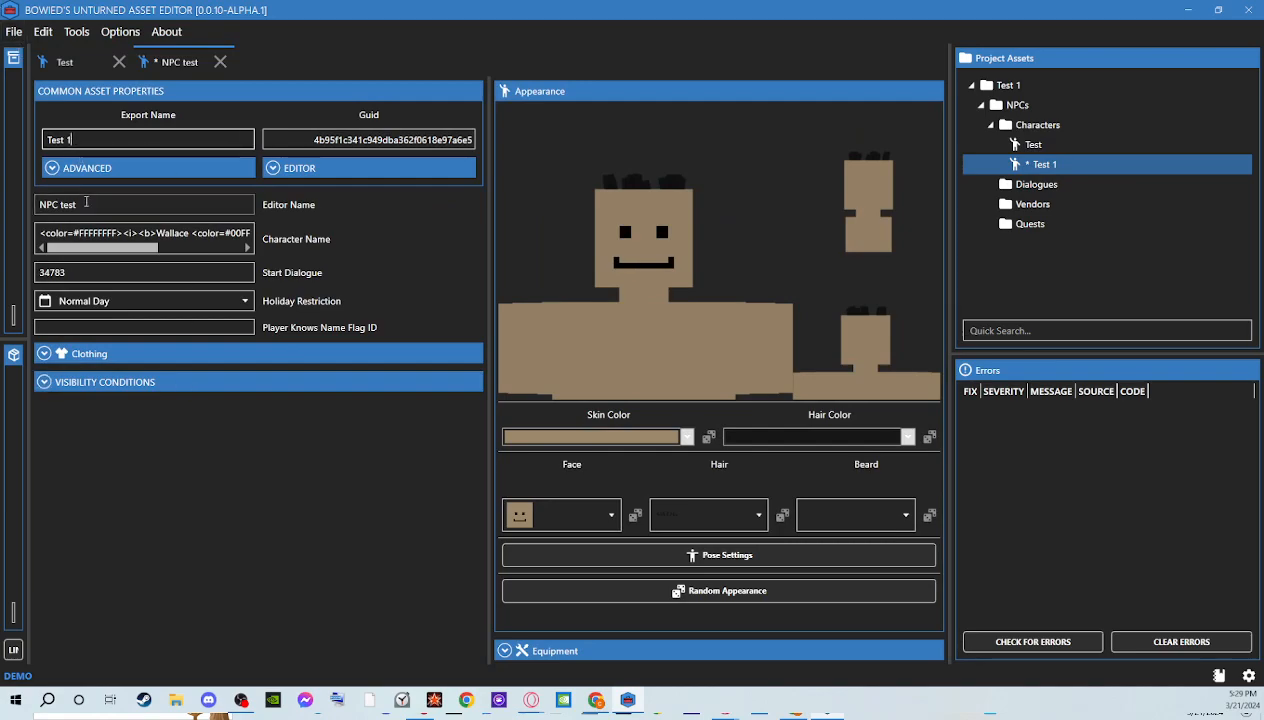
text(1)
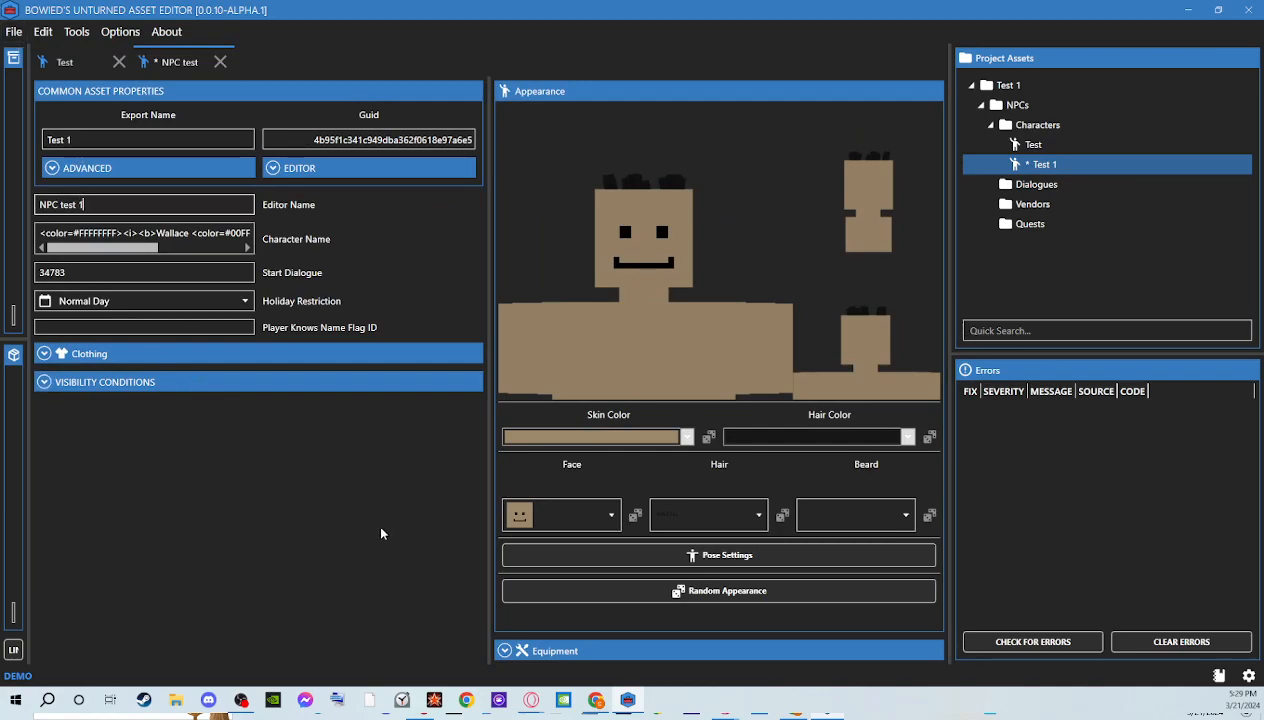
click(14, 31)
click(89, 104)
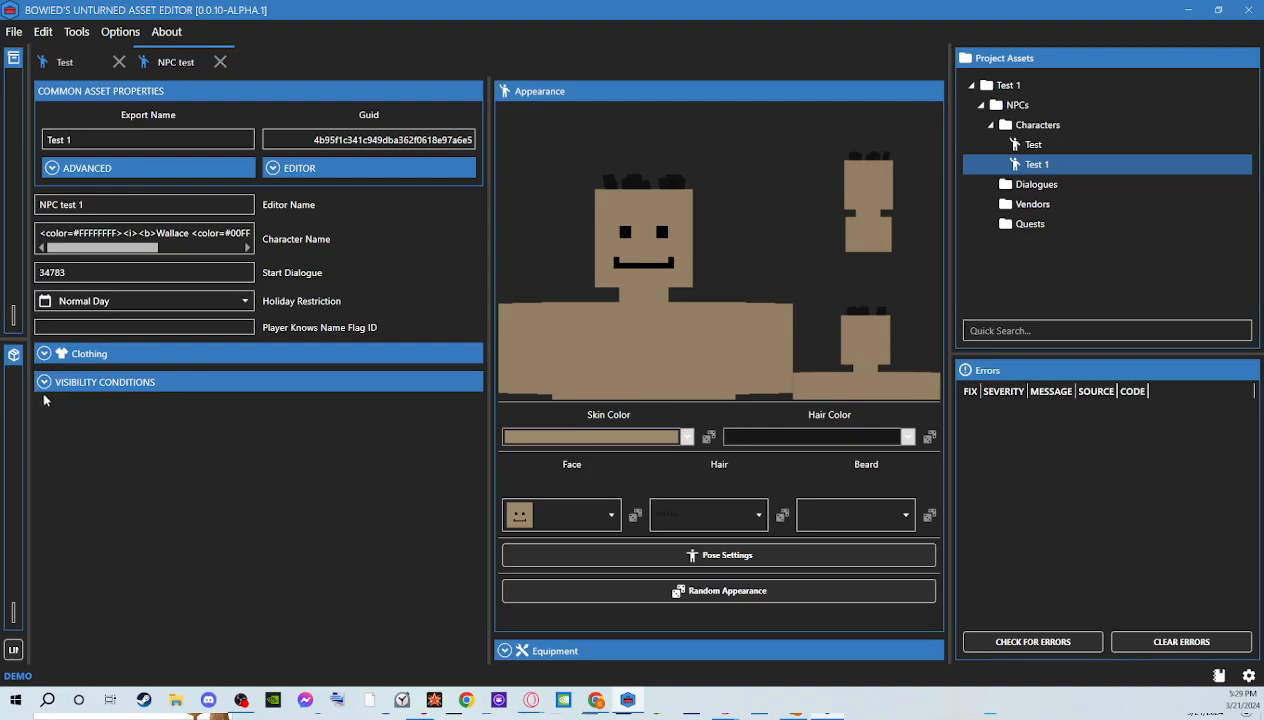
Close the duplicated character's editor and delete the Test 1 character from the project
click(220, 62)
double_click(1038, 165)
click(220, 62)
right_click(1024, 164)
click(1068, 384)
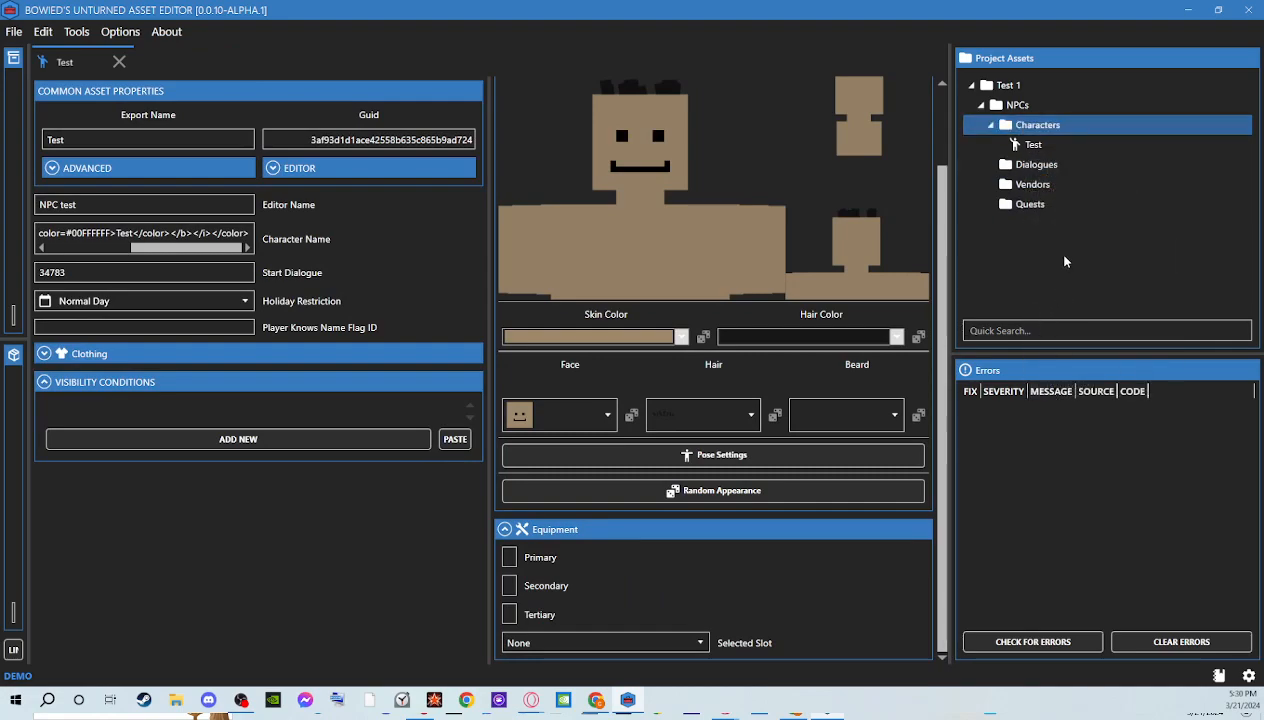